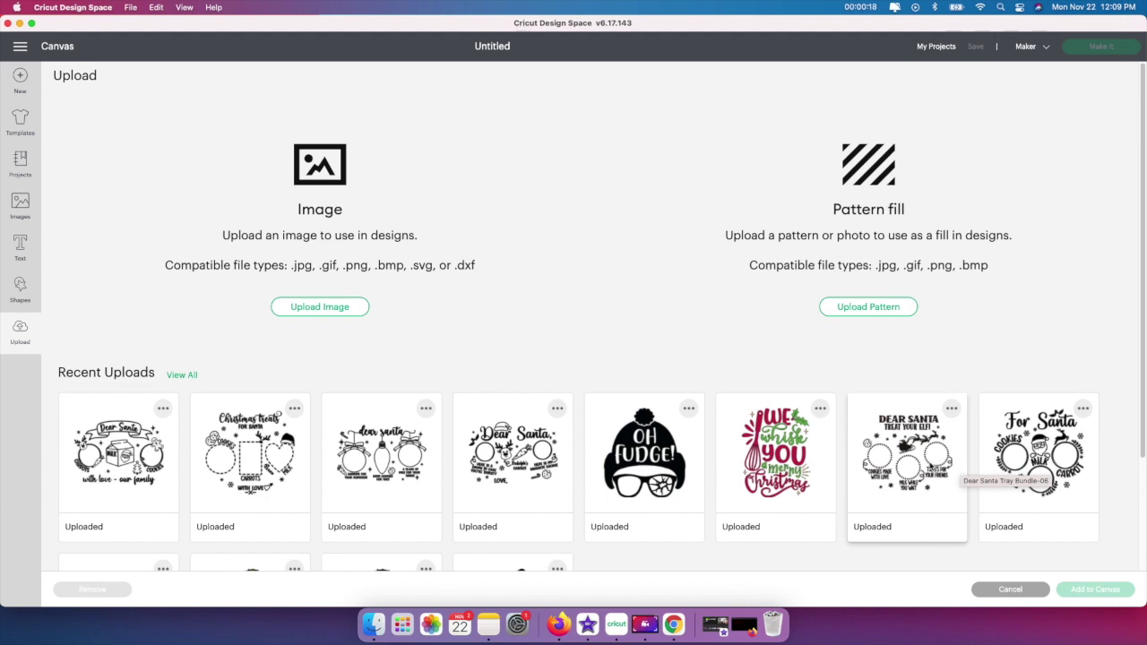
Step: Add the six uploaded Dear Santa tray bundle designs to the canvas
left_click(931, 466)
left_click(1040, 461)
left_click(510, 457)
left_click(403, 453)
left_click(257, 441)
left_click(125, 457)
left_click(1071, 588)
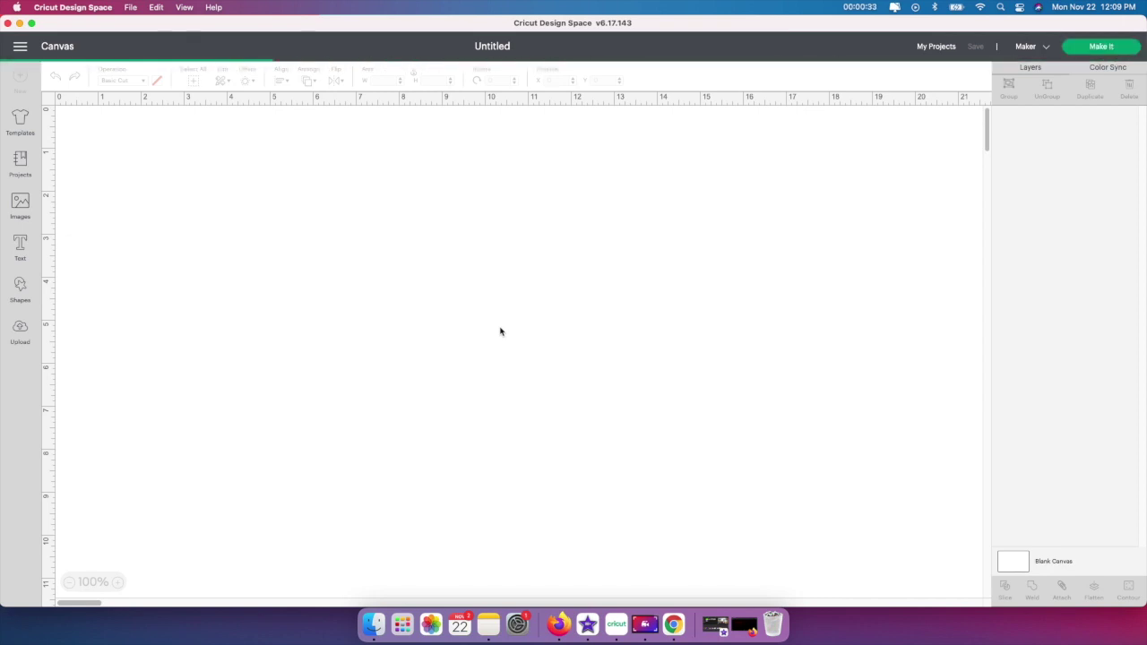
Step: Pull the stacked designs apart on the canvas, placing the For Santa design in the upper-left corner
left_click(499, 332)
left_click_drag(296, 346, 766, 223)
left_click_drag(345, 349, 641, 294)
left_click_drag(268, 269, 211, 532)
left_click_drag(202, 270, 424, 465)
left_click_drag(265, 242, 265, 231)
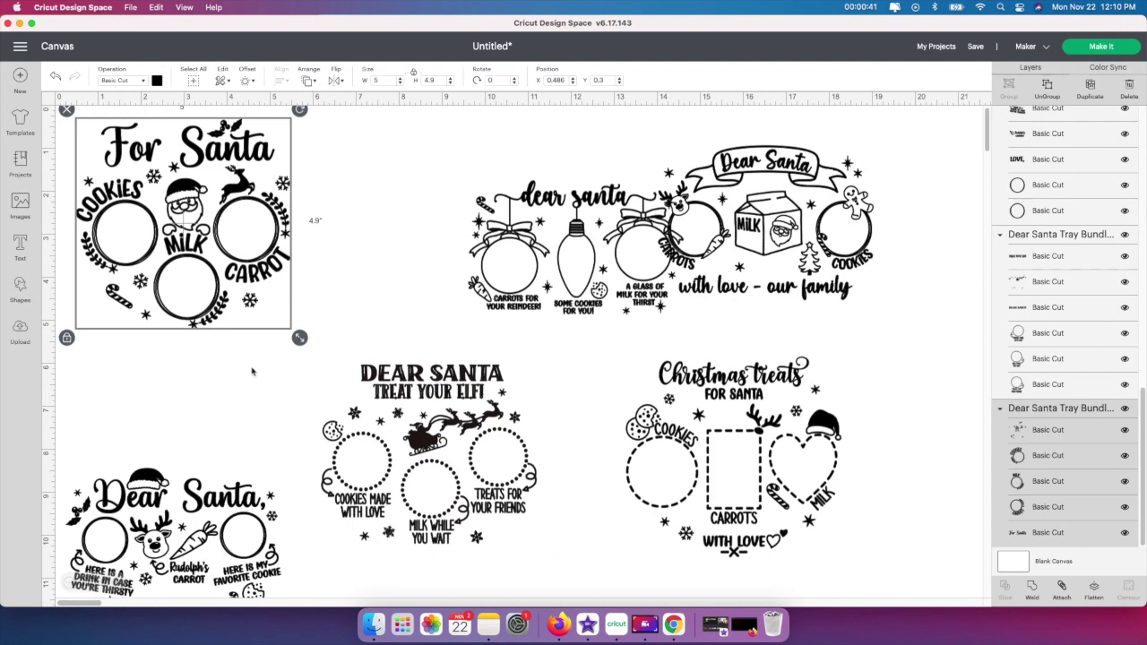
Step: Move Treat Your Elf beside For Santa in the upper row, put the ornament design below it, and shift the milk carton design aside
left_click_drag(445, 421, 424, 211)
left_click_drag(576, 318, 502, 538)
left_click_drag(756, 262, 794, 255)
left_click_drag(475, 252, 542, 242)
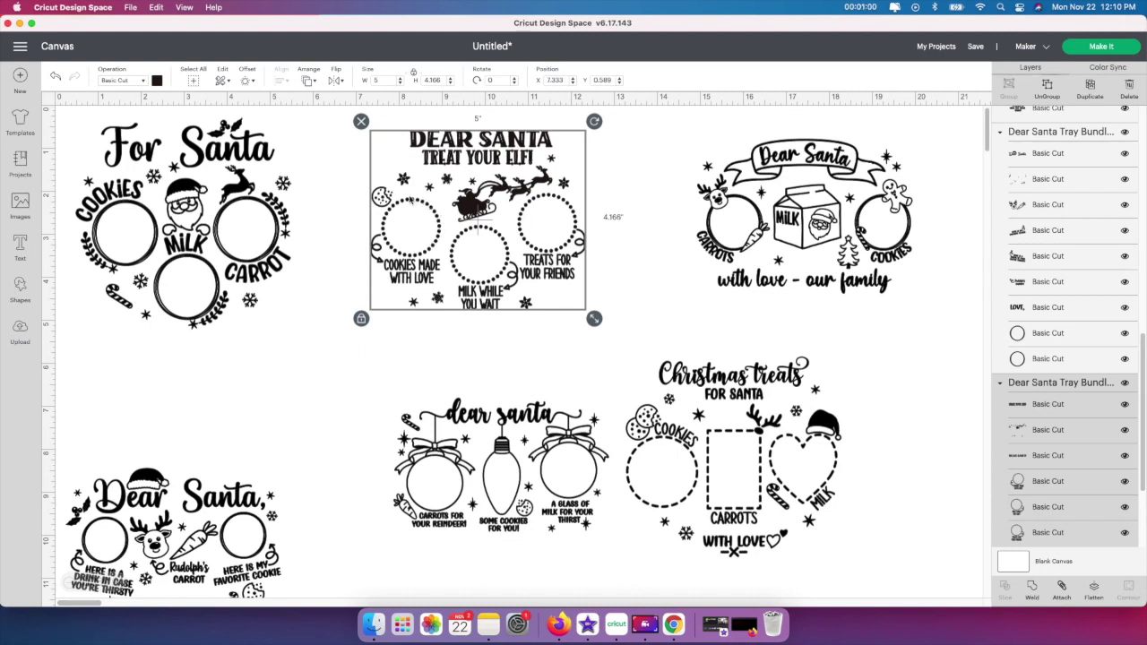
left_click_drag(450, 215, 420, 212)
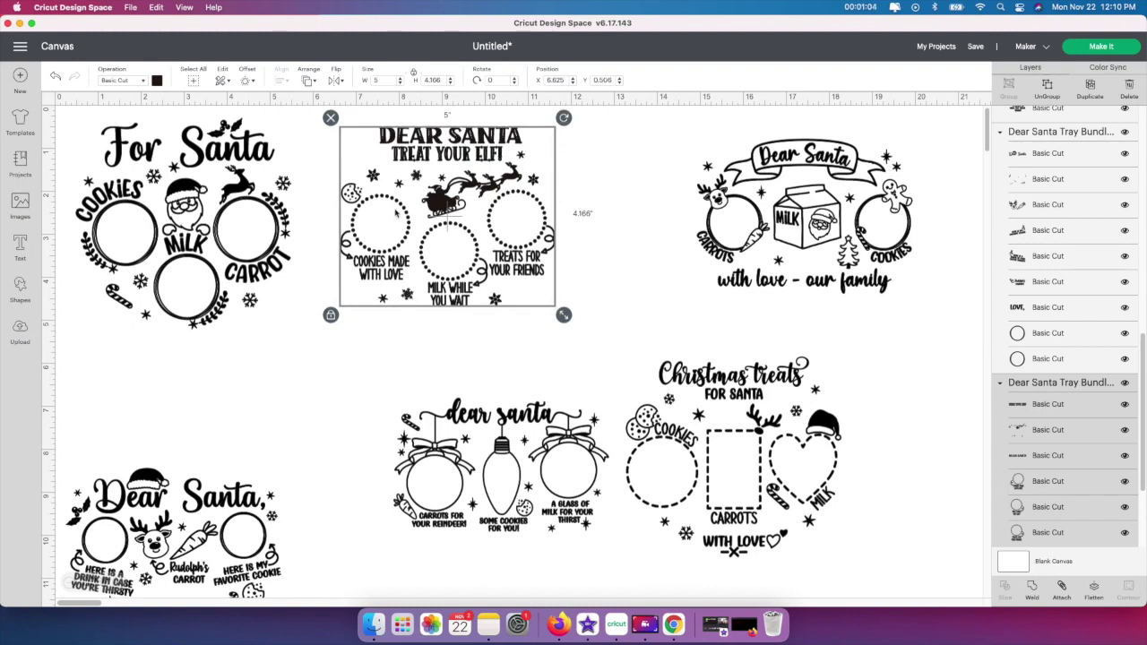
Step: Line up the Rudolph's carrot, ornament and Christmas treats designs in a second row below the others
left_click(251, 244)
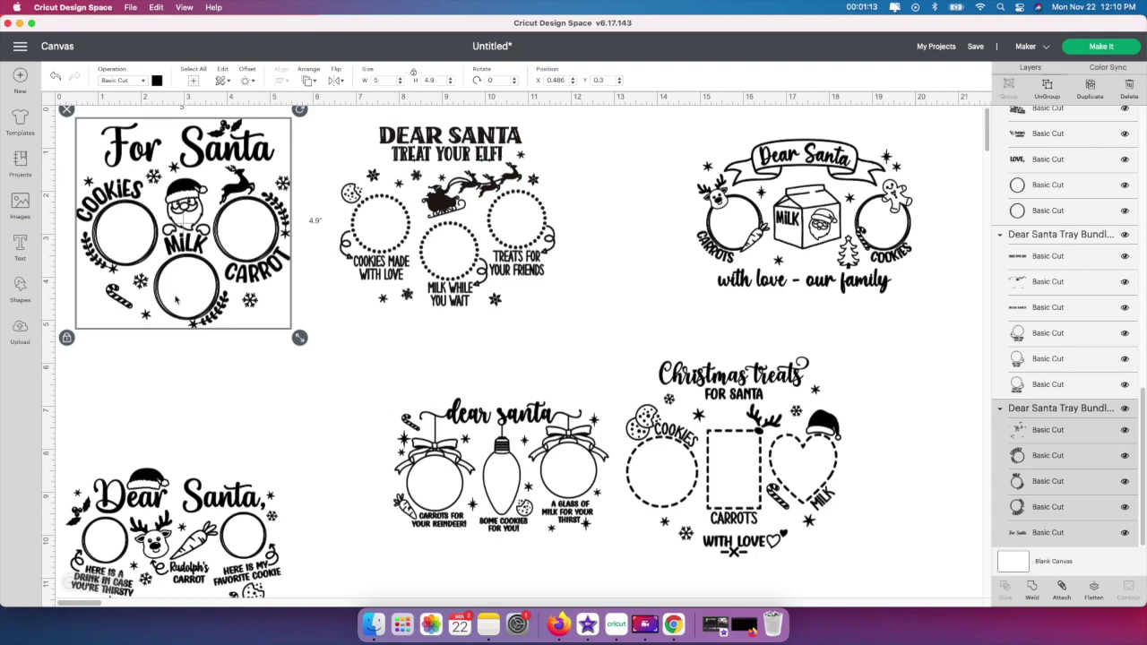
left_click_drag(102, 573, 126, 471)
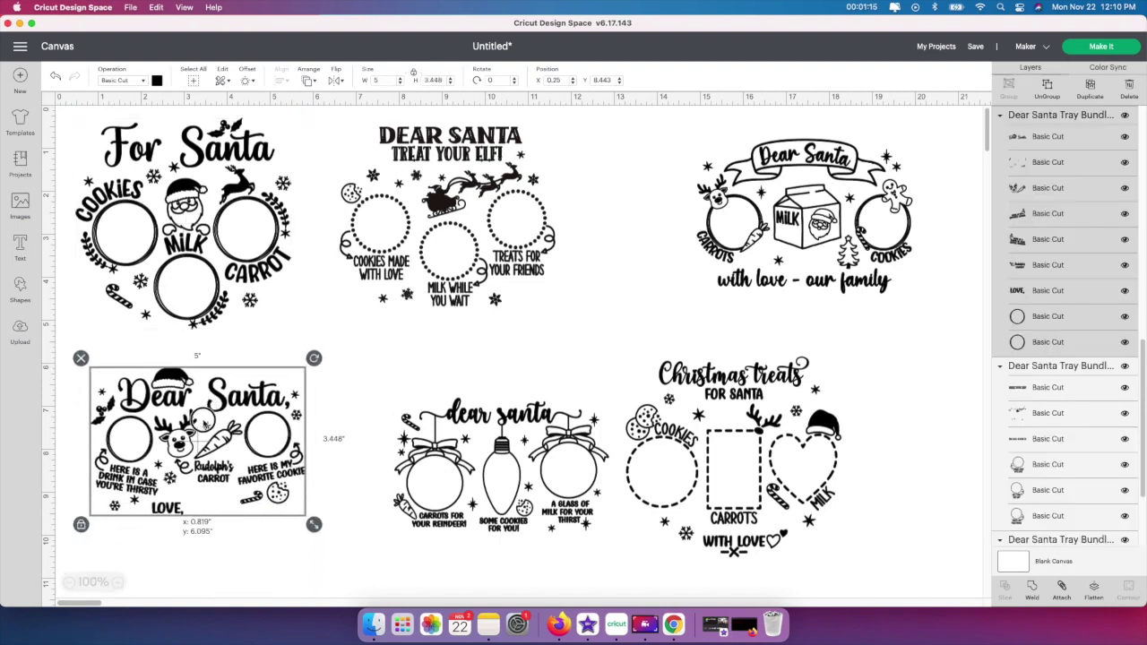
left_click_drag(447, 472, 412, 461)
left_click_drag(732, 458, 727, 457)
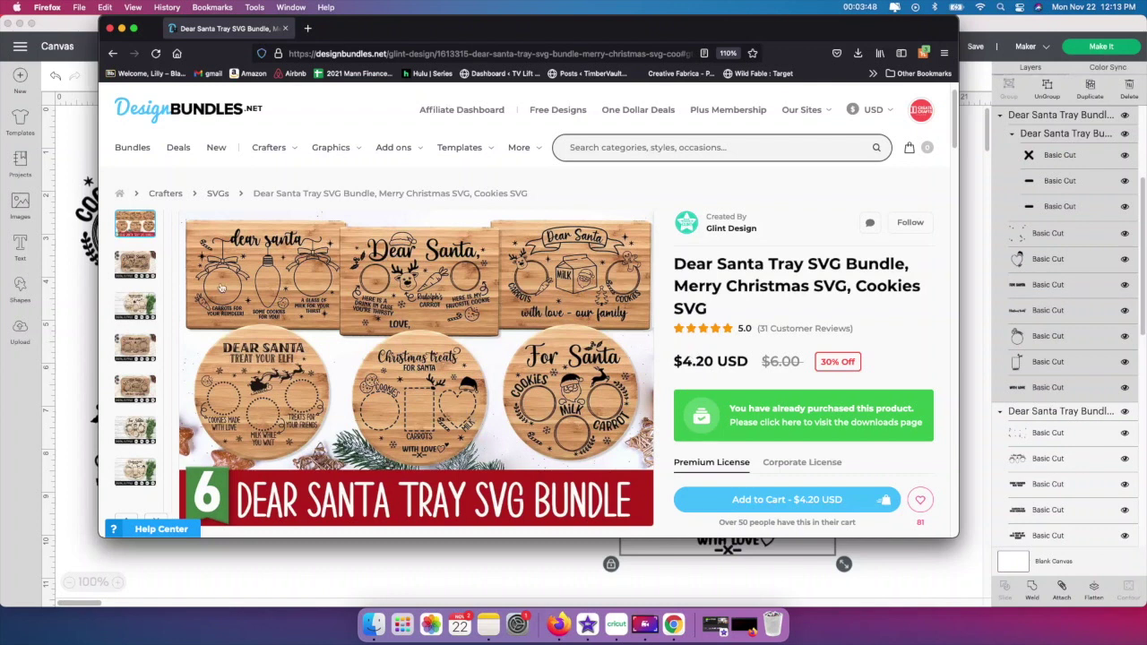
Step: Look through the tray preview images on the Dear Santa Tray SVG Bundle page in Firefox, and return to Cricut Design Space
left_click(146, 316)
left_click(147, 352)
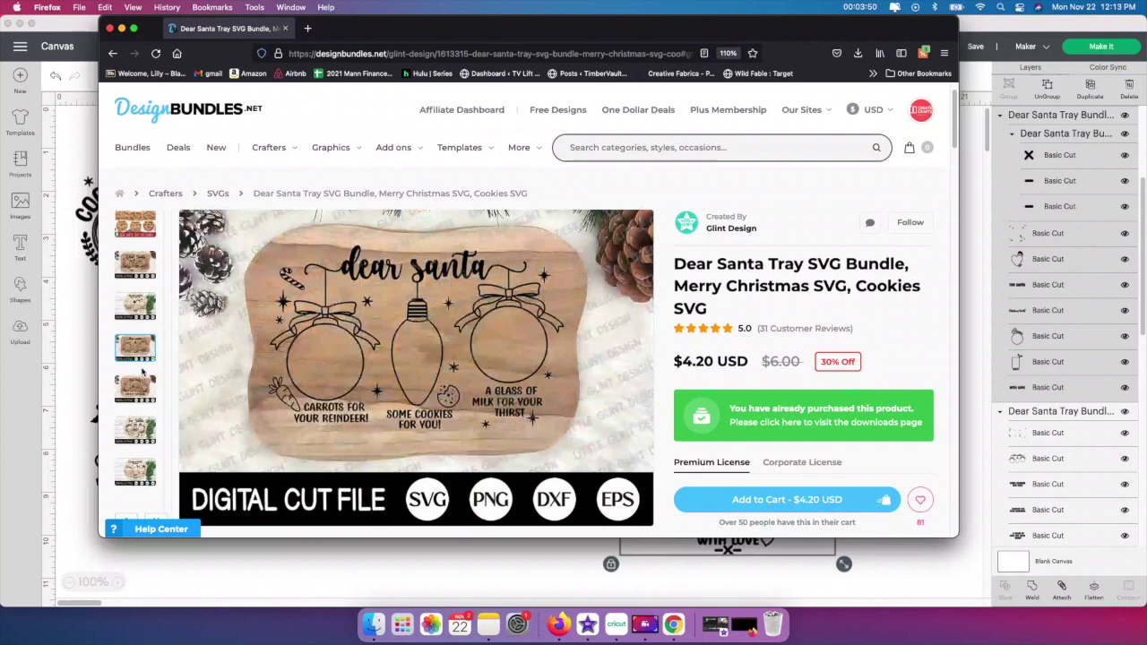
left_click(143, 397)
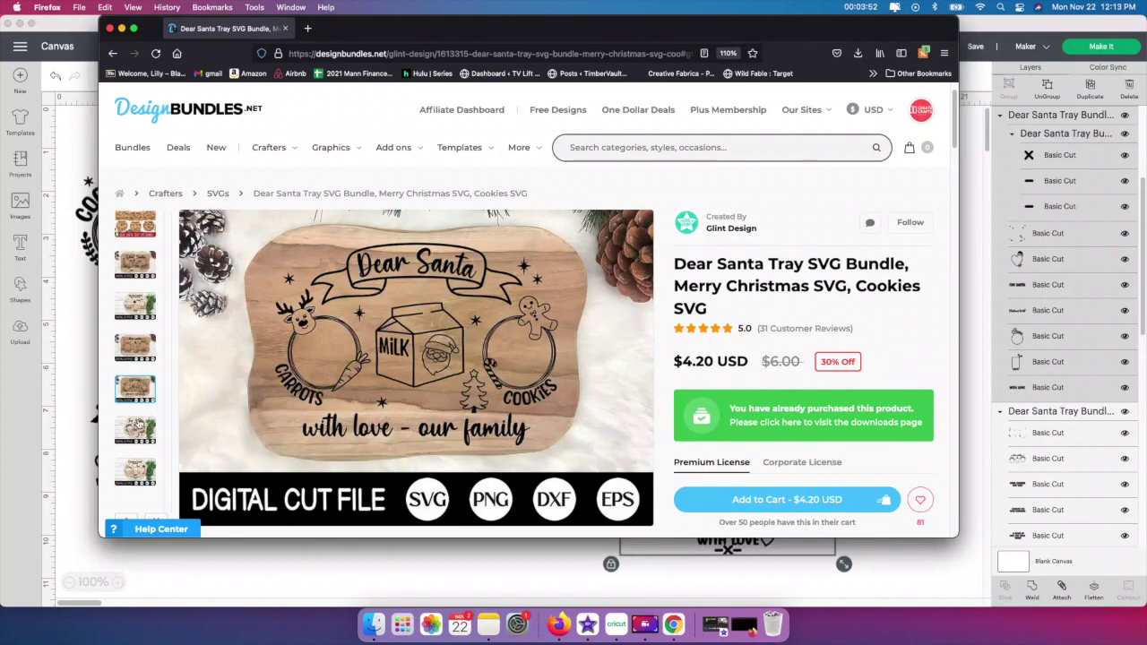
left_click(139, 431)
left_click(142, 388)
left_click(141, 301)
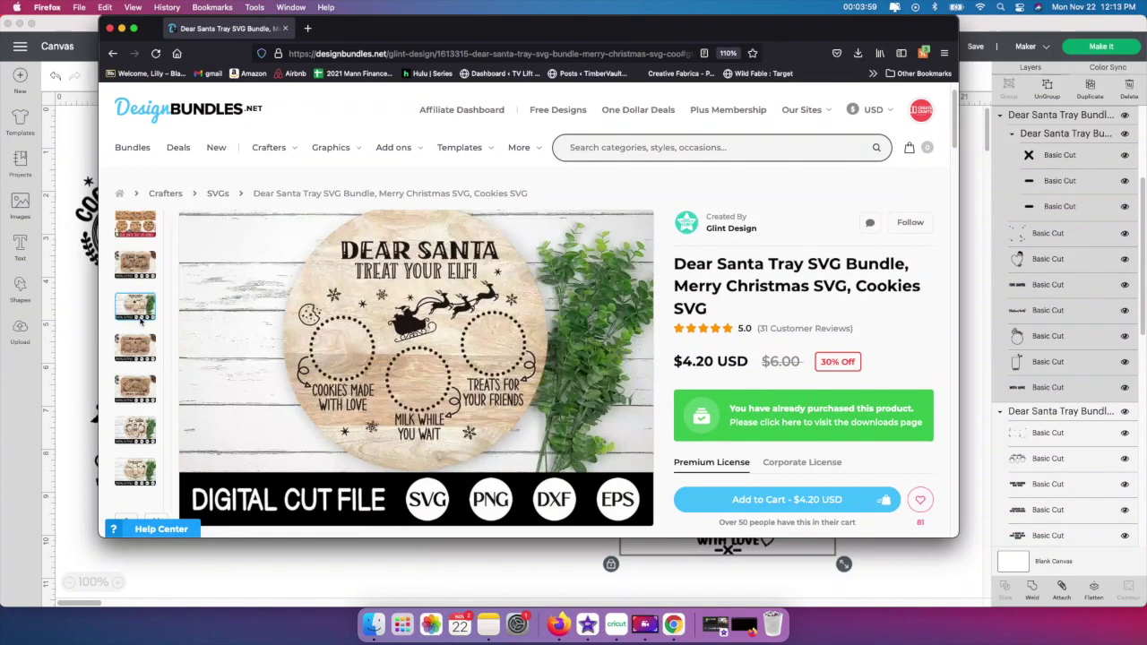
left_click(110, 28)
left_click(593, 564)
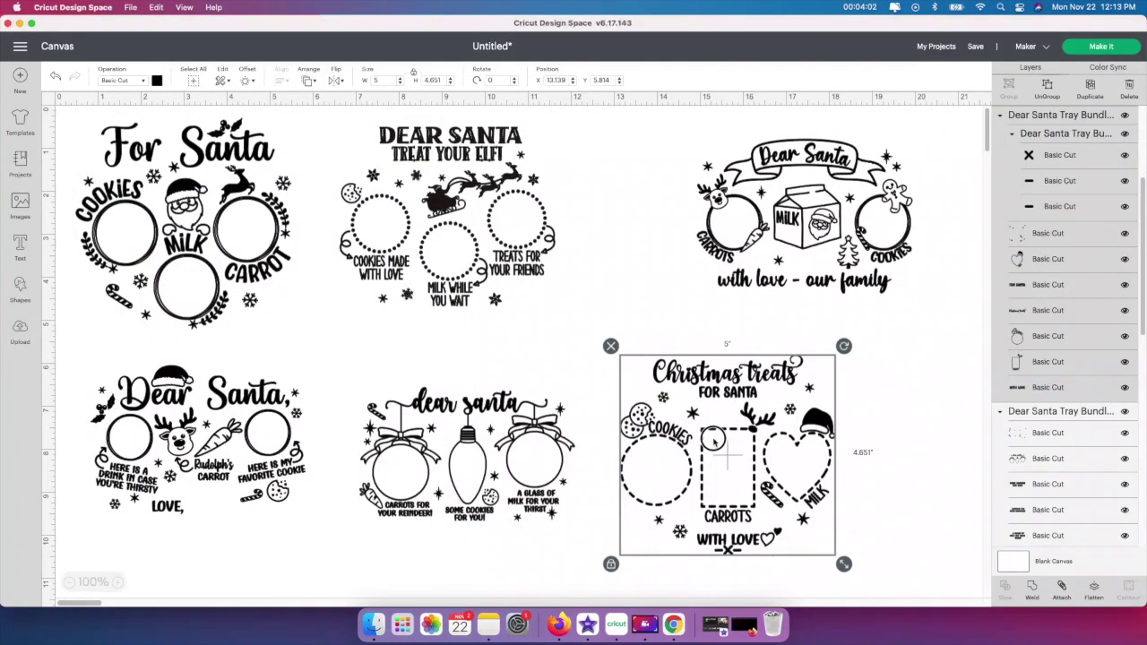
Step: Delete the three rectangular tray designs (milk carton, hanging ornaments and Rudolph's carrot) and move Christmas treats closer to the remaining designs
left_click_drag(871, 235, 817, 237)
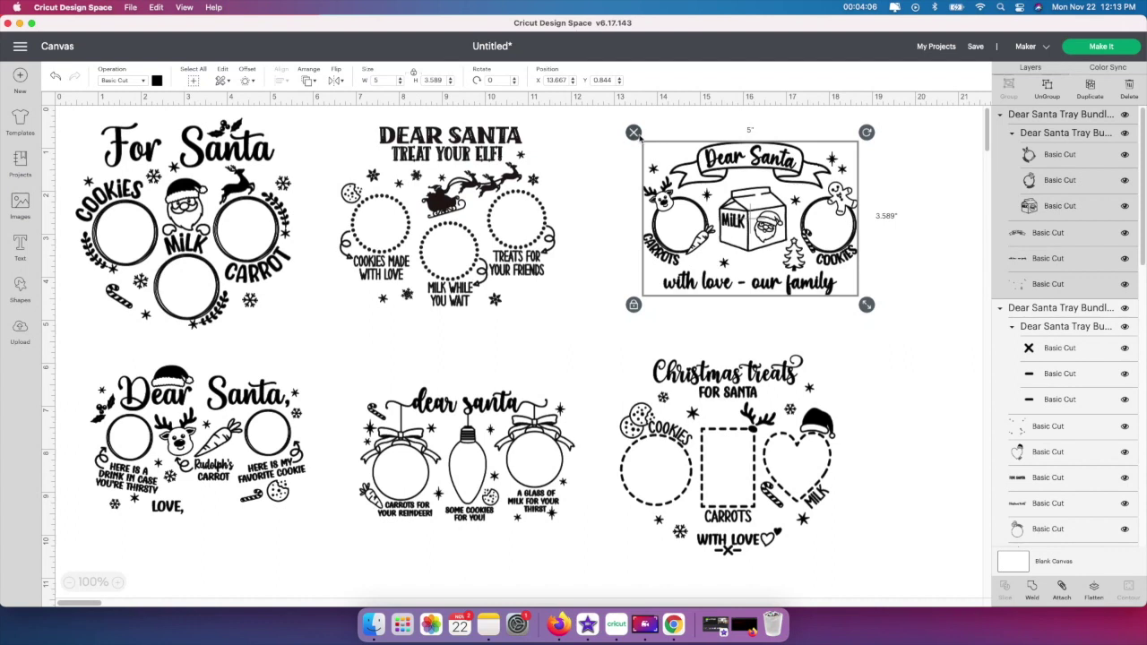
left_click(633, 132)
left_click(417, 425)
left_click(351, 379)
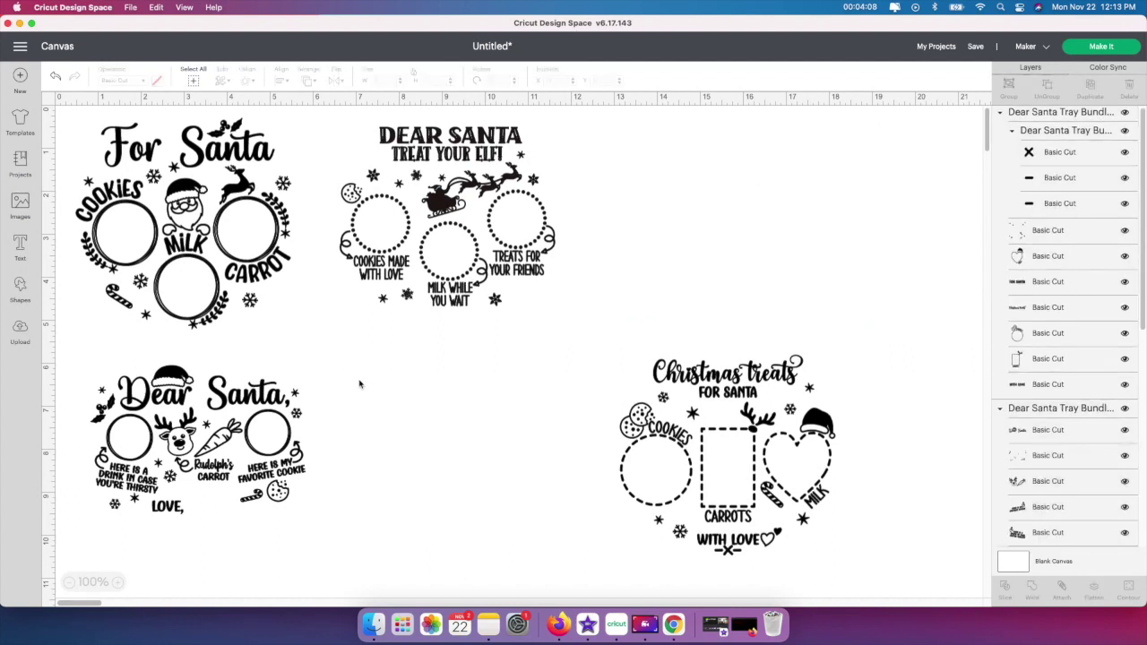
left_click_drag(727, 453, 535, 432)
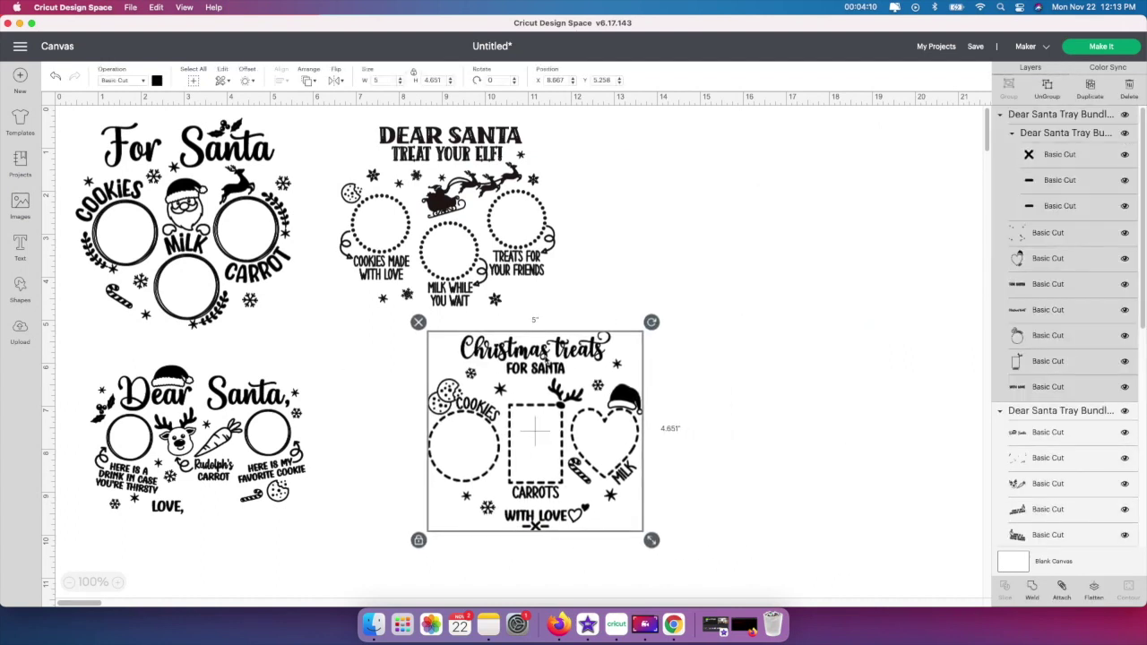
left_click_drag(231, 456, 288, 457)
left_click(138, 355)
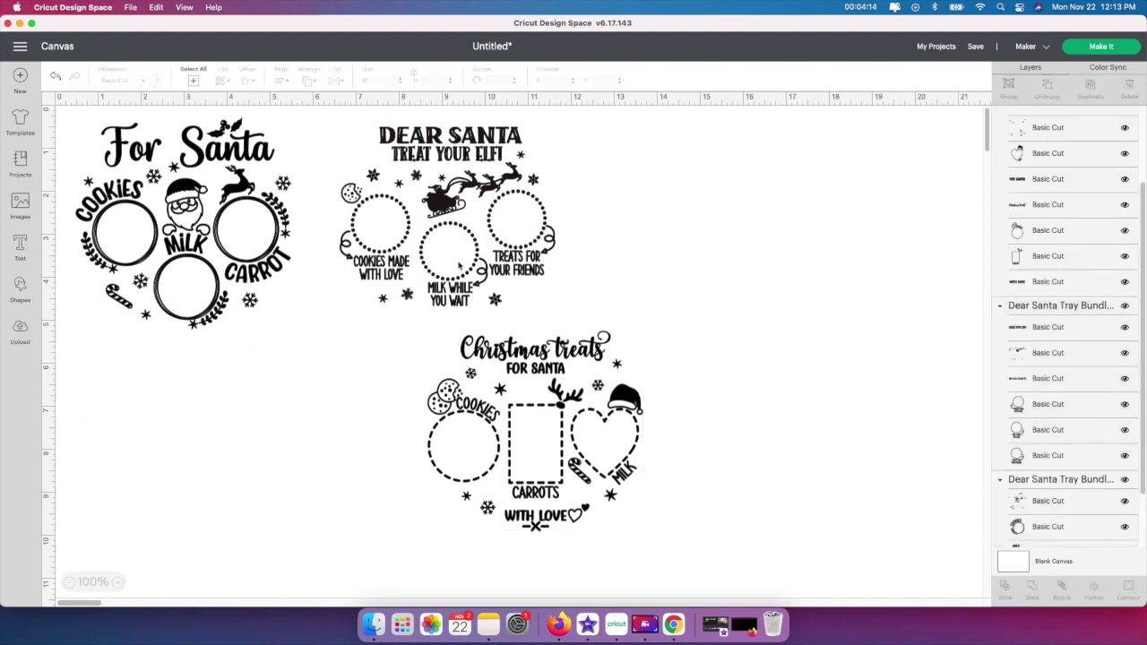
Step: Arrange Treat Your Elf and Christmas treats beside the For Santa design in one row
left_click_drag(458, 264, 468, 266)
left_click_drag(541, 382, 724, 213)
left_click_drag(478, 298, 484, 301)
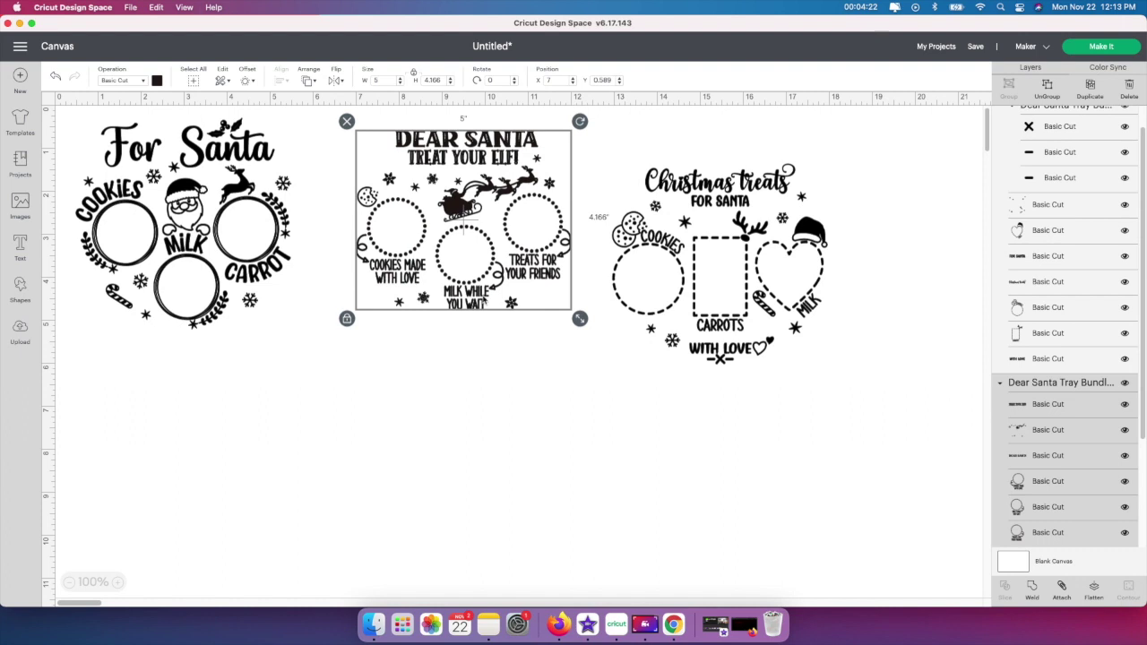
Step: Unlock the For Santa design's proportions and resize it to 7.70 inches wide and 6.8 inches high
left_click(265, 282)
left_click_drag(264, 282, 330, 372)
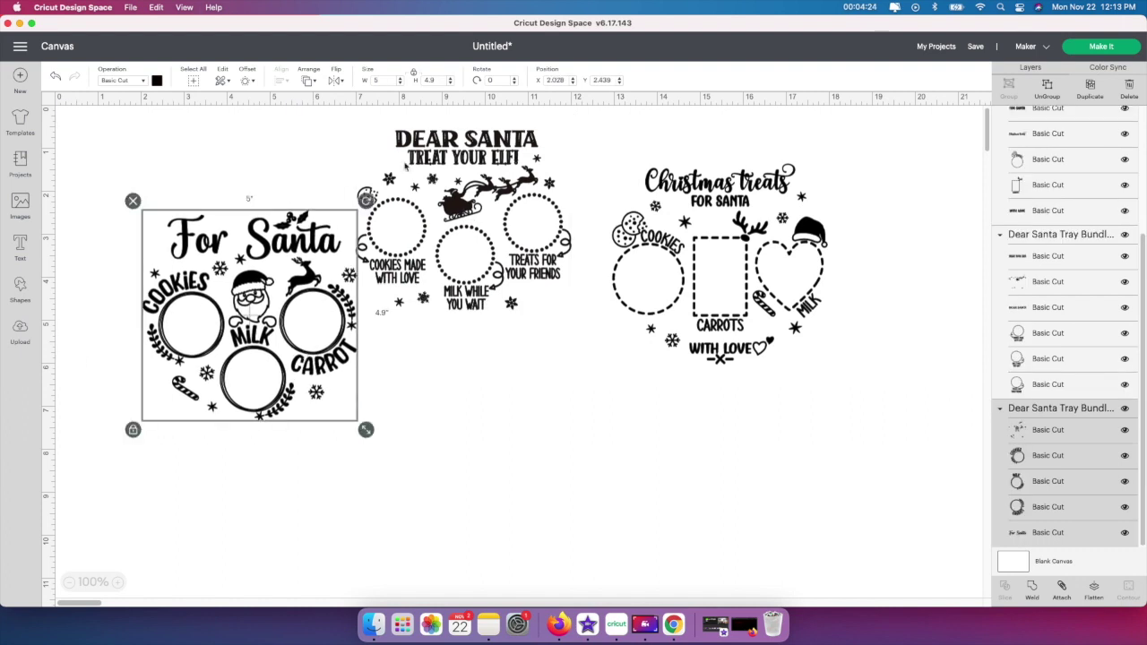
left_click(414, 75)
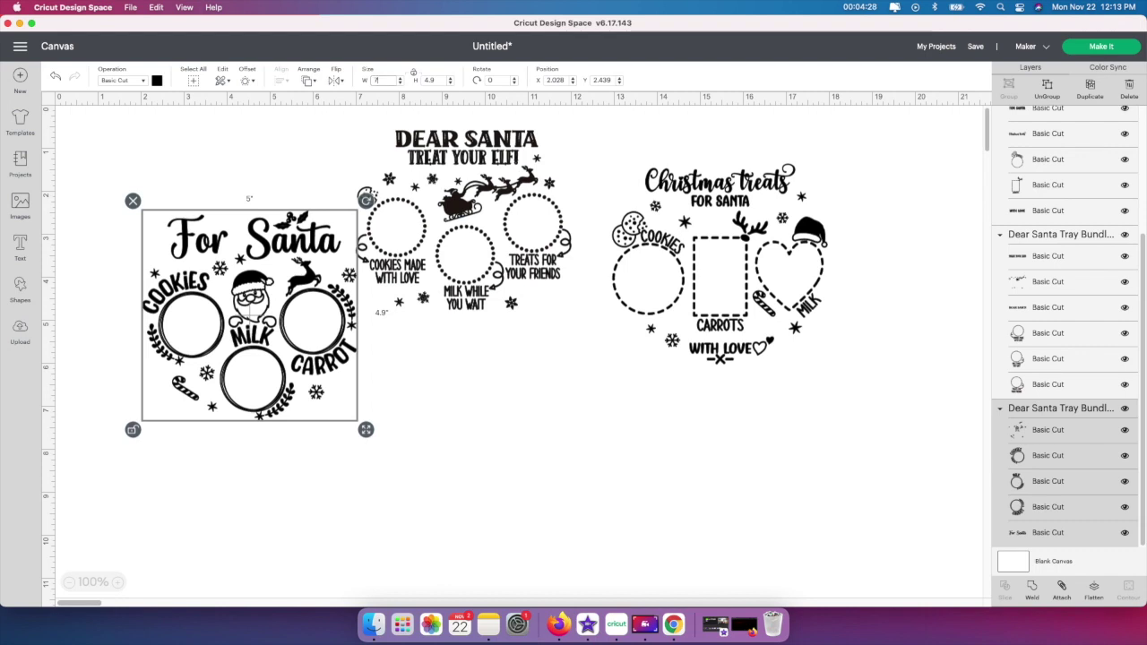
key("Tab")
type("6.8")
key("Return")
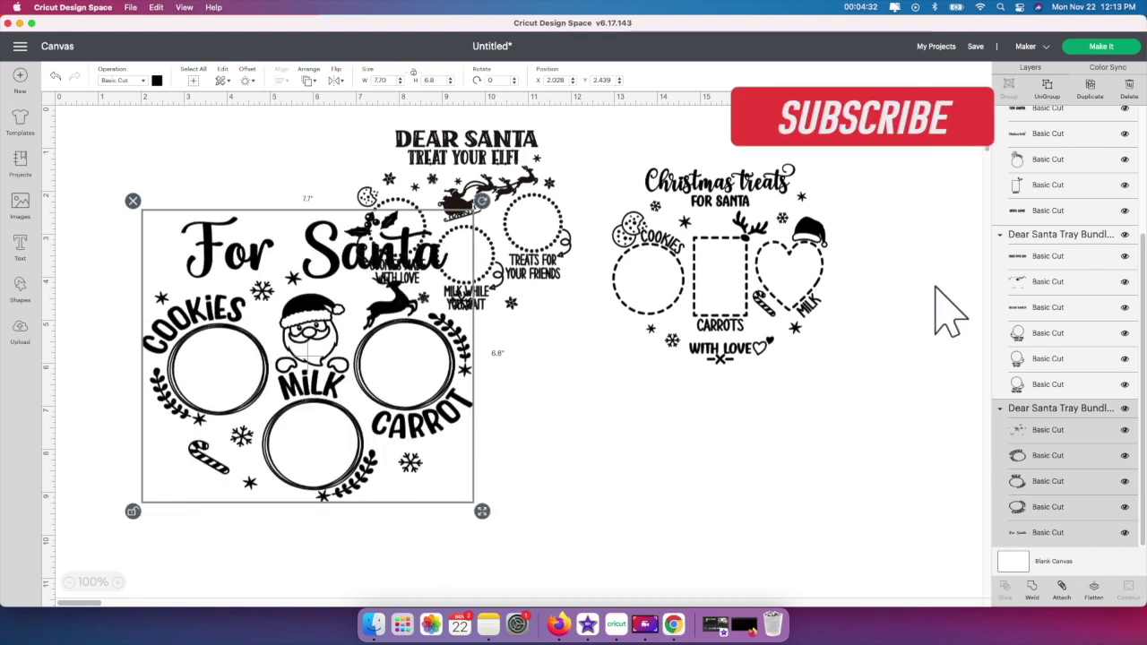
Step: Space the three round designs apart, moving Christmas treats and Treat Your Elf clear of the enlarged For Santa design
left_click_drag(264, 321, 261, 304)
left_click_drag(694, 264, 821, 228)
left_click(534, 202)
left_click_drag(535, 204, 646, 214)
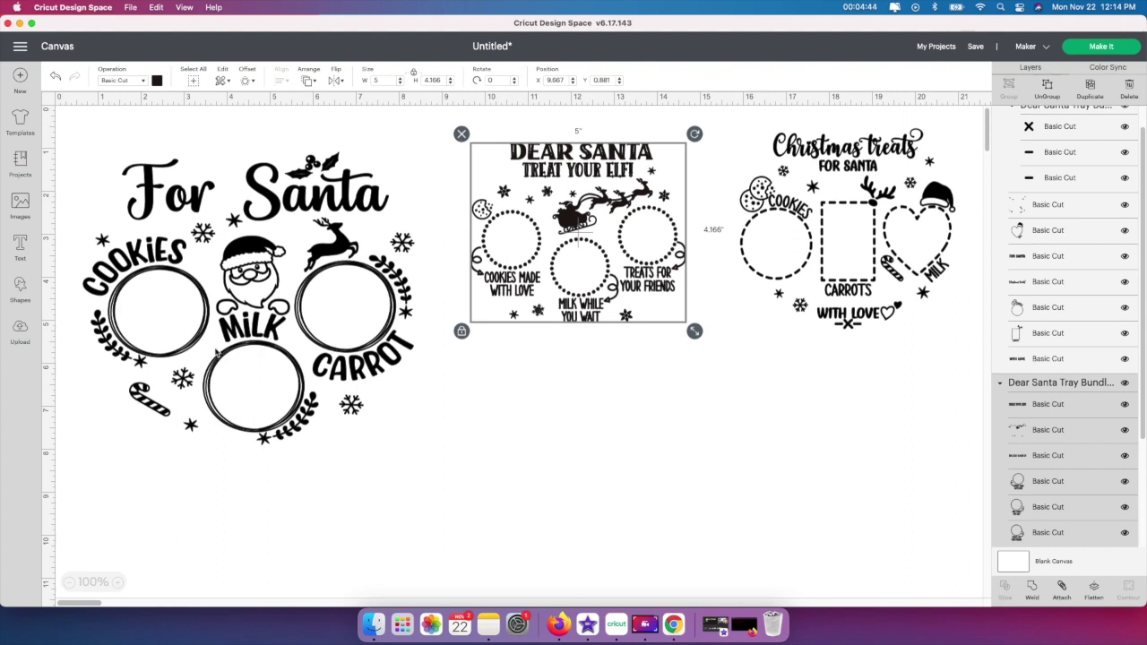
Step: Unlock the Treat Your Elf design's proportions and resize it to match the For Santa design's 7.70 by 6.8 inches
left_click_drag(573, 255, 574, 282)
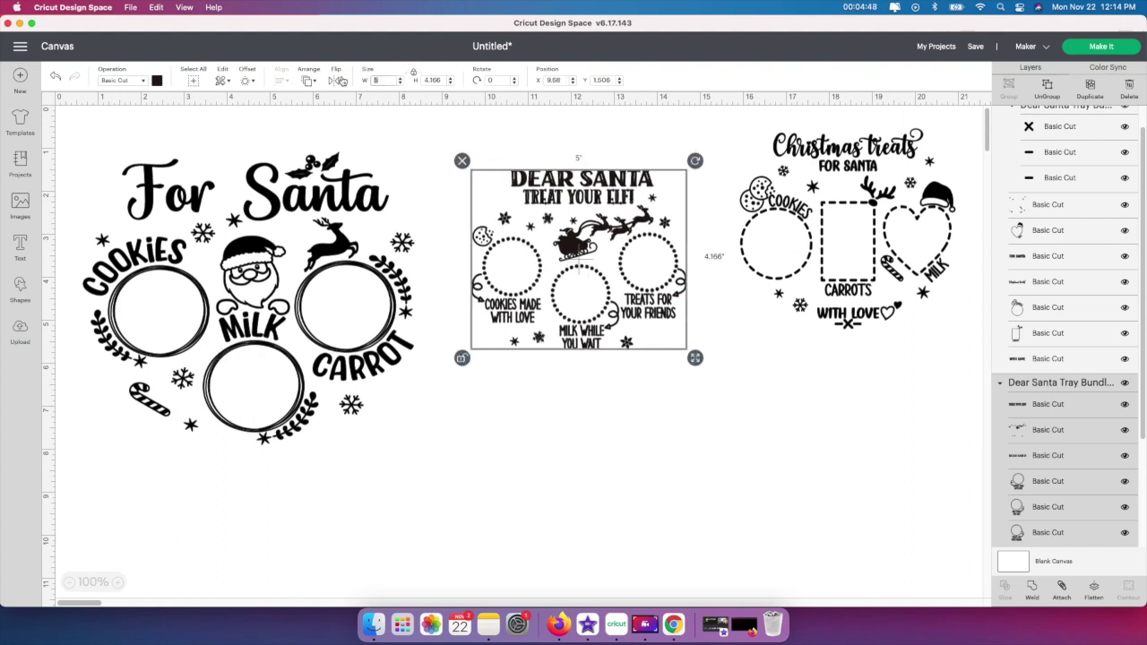
type("7.70")
key("Tab")
type("6")
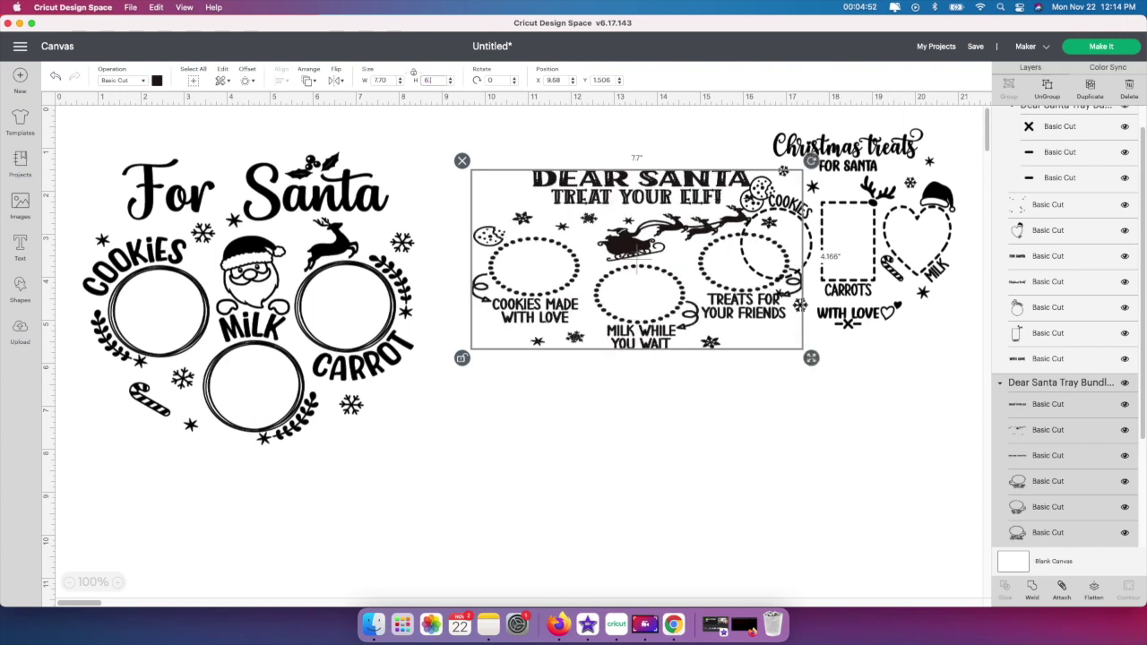
key("Return")
Step: Reposition Treat Your Elf and resize the Christmas treats design to 7.70 by 6.8 inches, placing it toward the canvas's right side
left_click(874, 258)
left_click_drag(695, 330, 631, 265)
left_click_drag(799, 240, 660, 504)
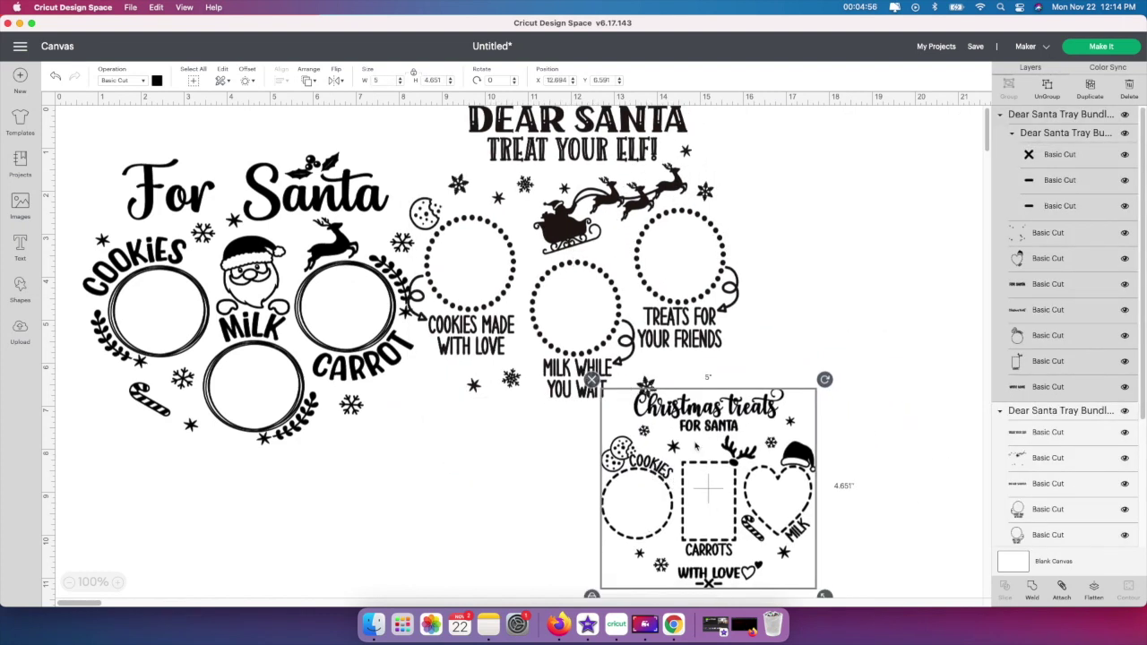
scroll(679, 443, "down", 3)
left_click_drag(691, 439, 709, 435)
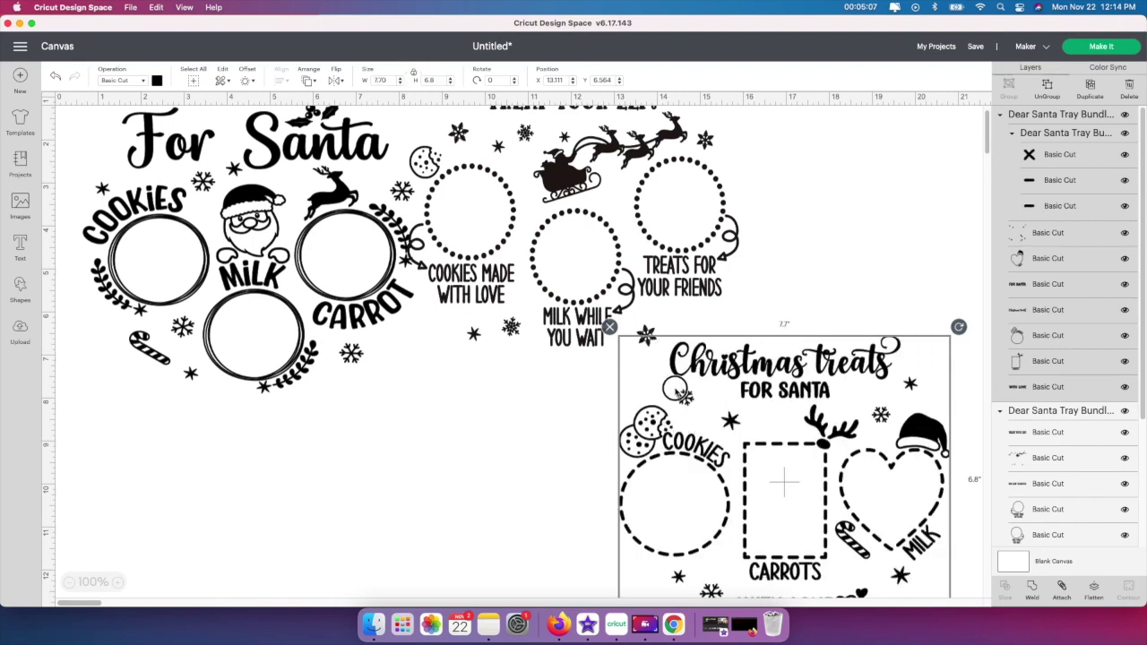
left_click_drag(676, 392, 673, 276)
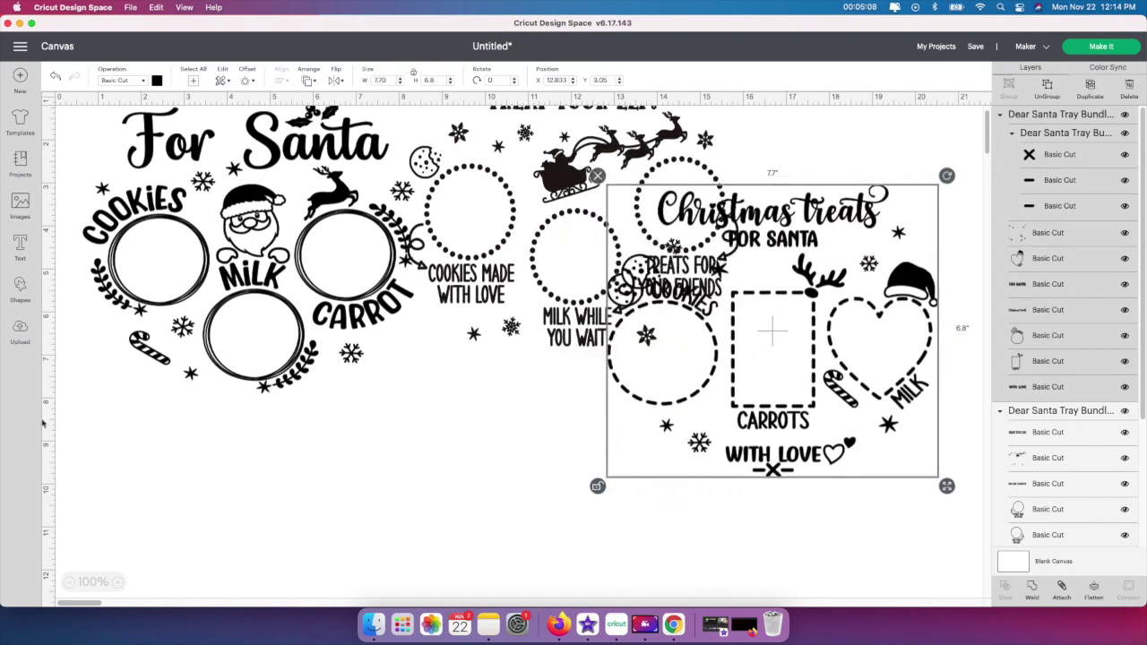
Step: Insert a circle shape 8 inches in diameter and place it on the empty canvas area below the designs
left_click(22, 285)
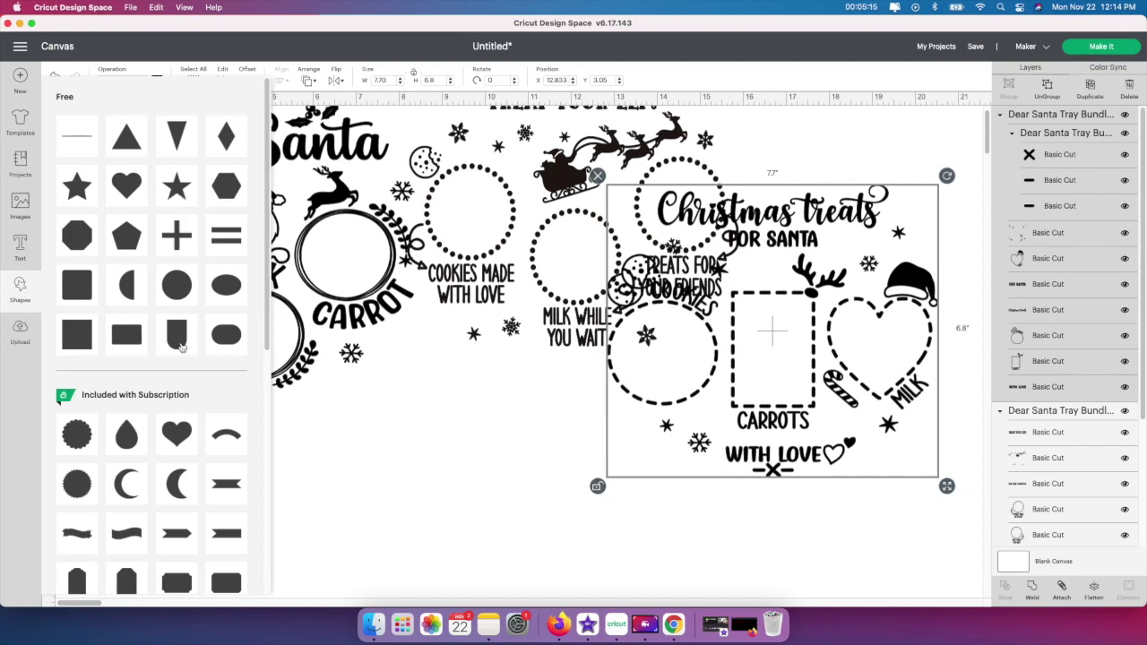
scroll(180, 354, "down", 10)
scroll(180, 359, "up", 8)
left_click(180, 287)
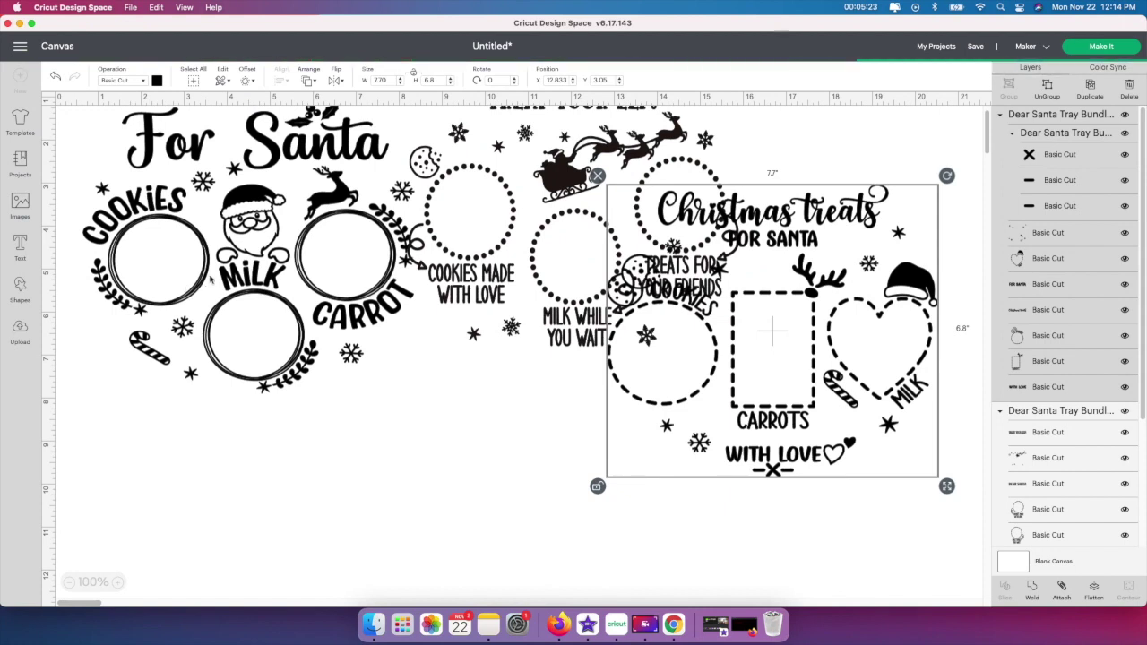
left_click_drag(149, 174, 393, 475)
left_click(377, 80)
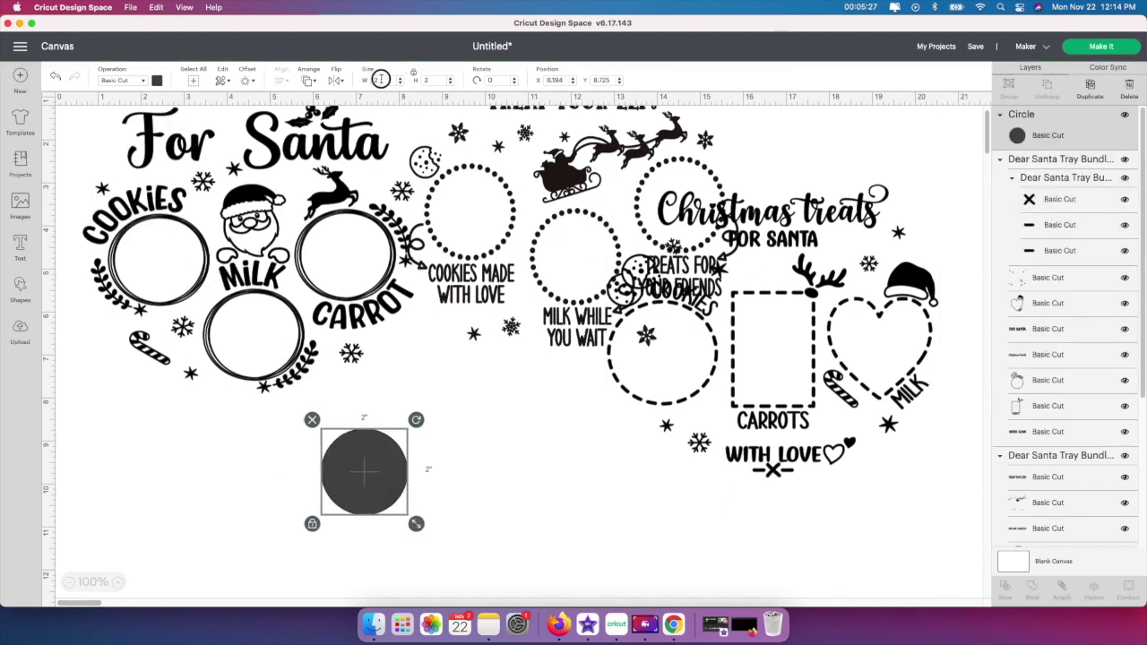
type("8")
key("Return")
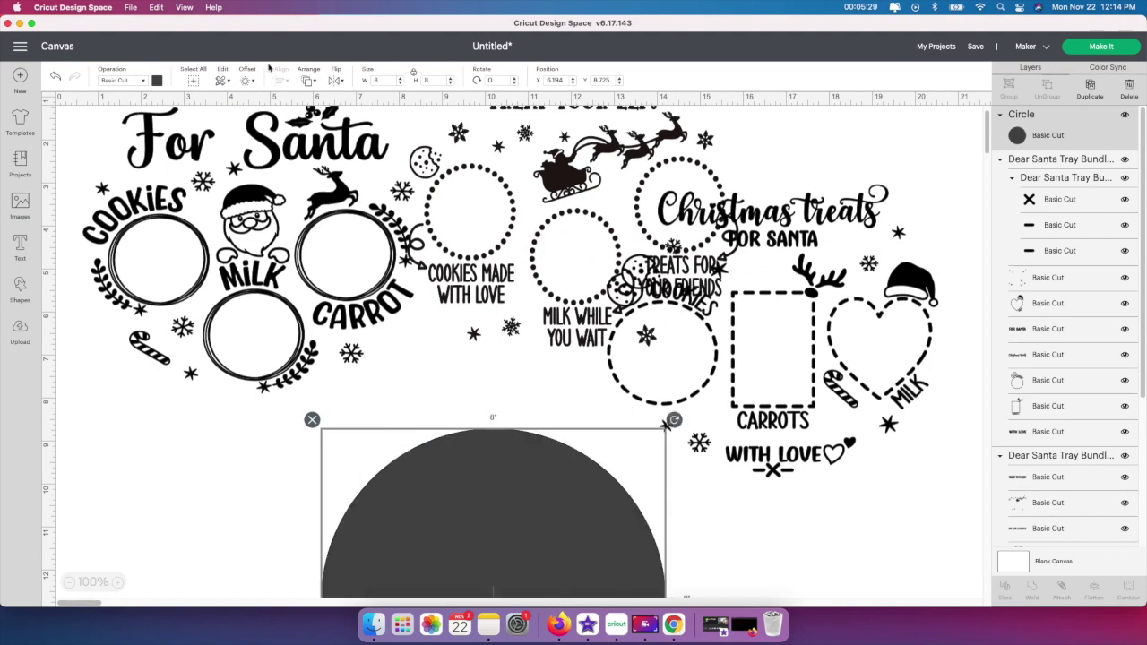
scroll(494, 399, "down", 5)
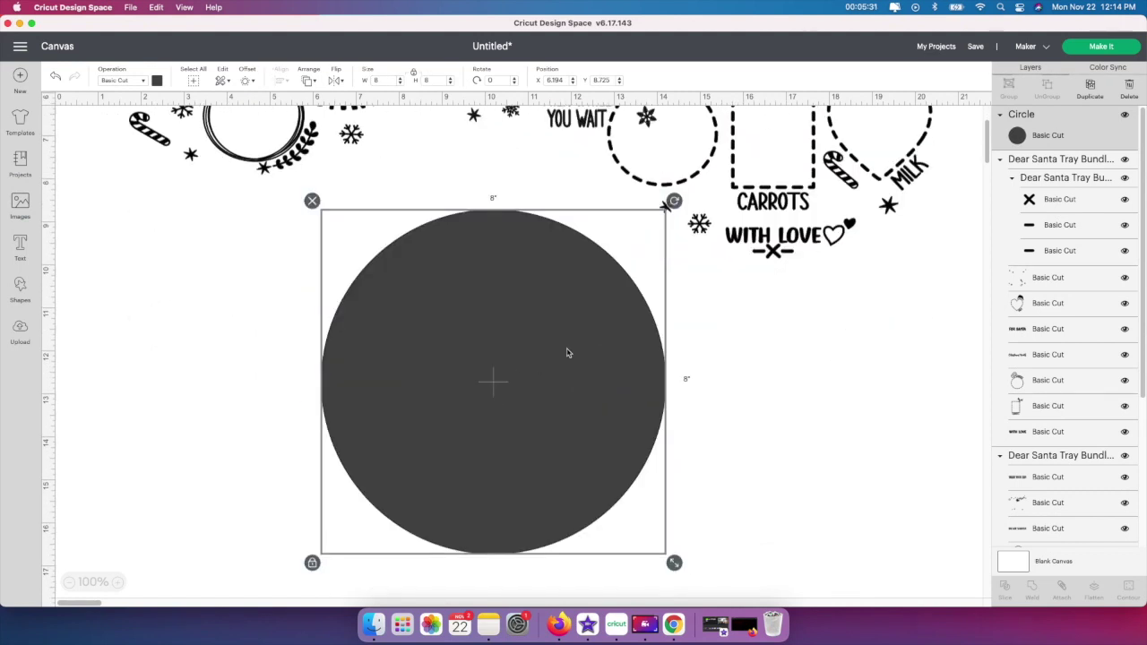
left_click_drag(567, 353, 493, 349)
left_click(430, 296)
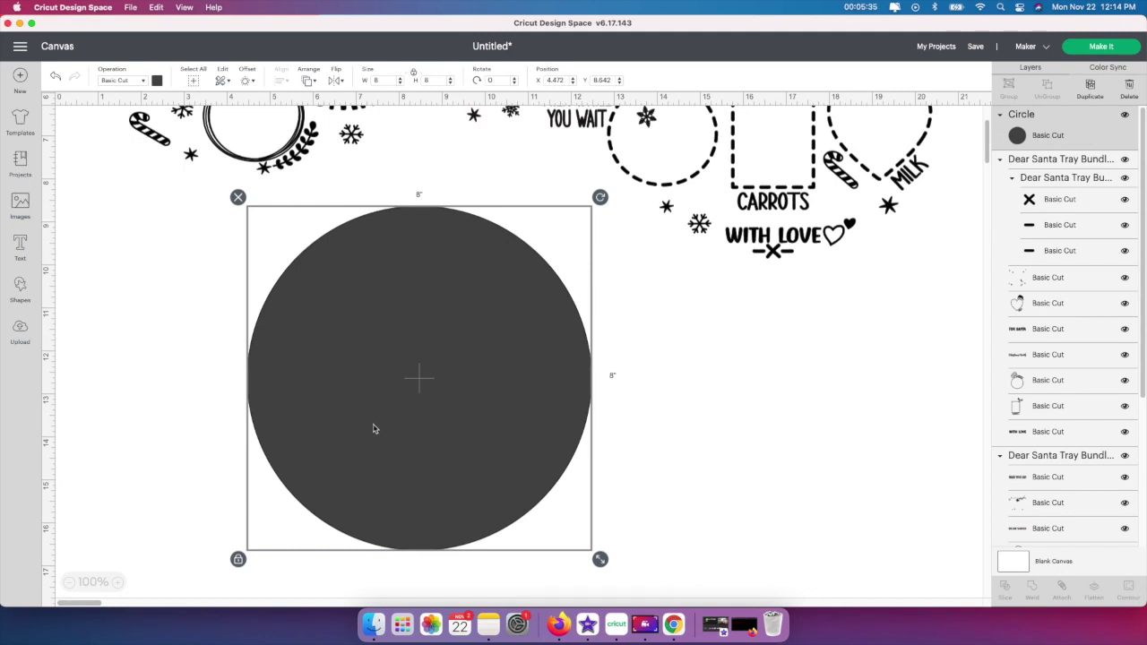
Step: Move the For Santa design onto the 8-inch circle and bring it to the front
left_click(793, 226)
scroll(590, 220, "up", 4)
left_click(337, 399)
left_click_drag(301, 247, 475, 607)
left_click(313, 82)
left_click(345, 128)
Step: Center the For Santa design on the circle to check how it fits the round tray
scroll(402, 182, "down", 5)
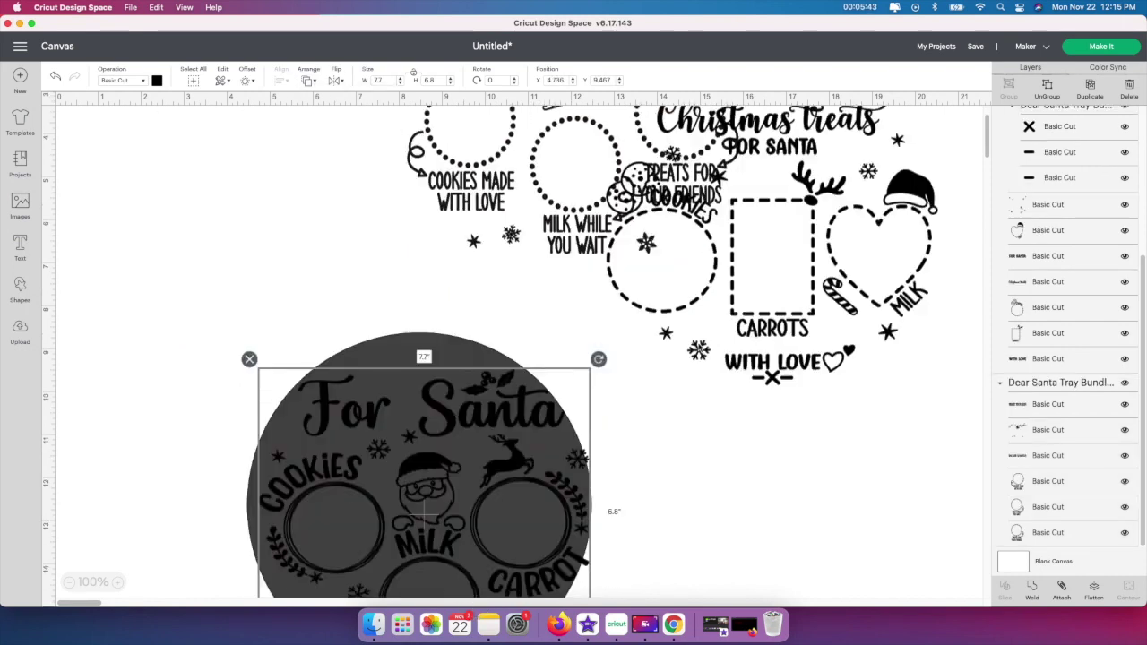
left_click_drag(460, 358, 453, 358)
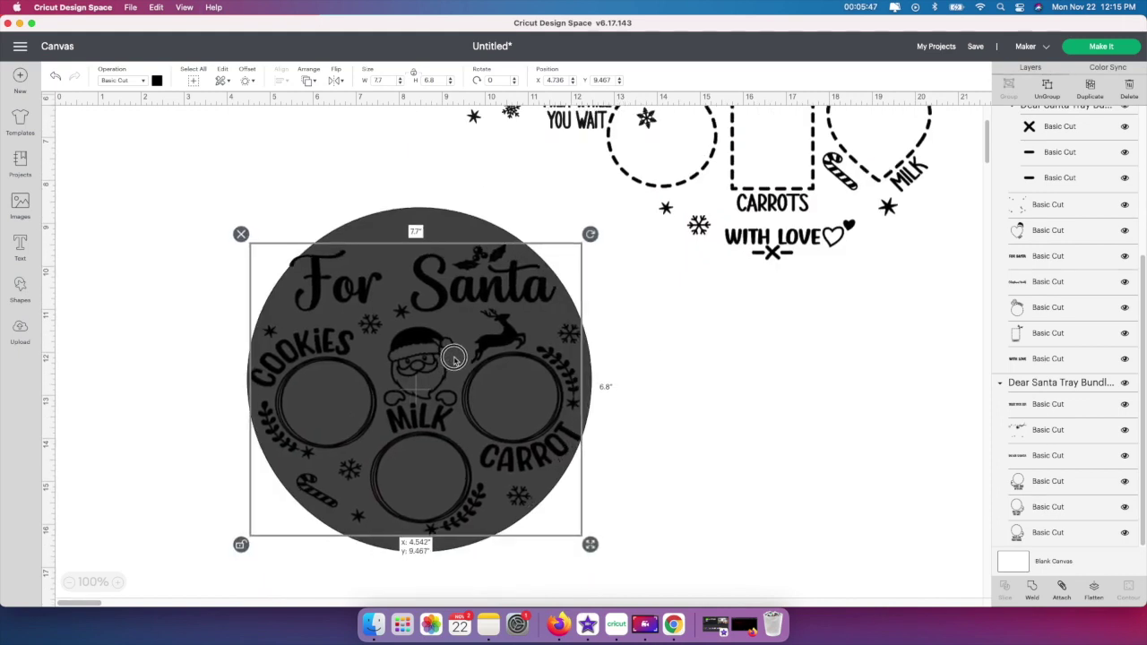
left_click(678, 309)
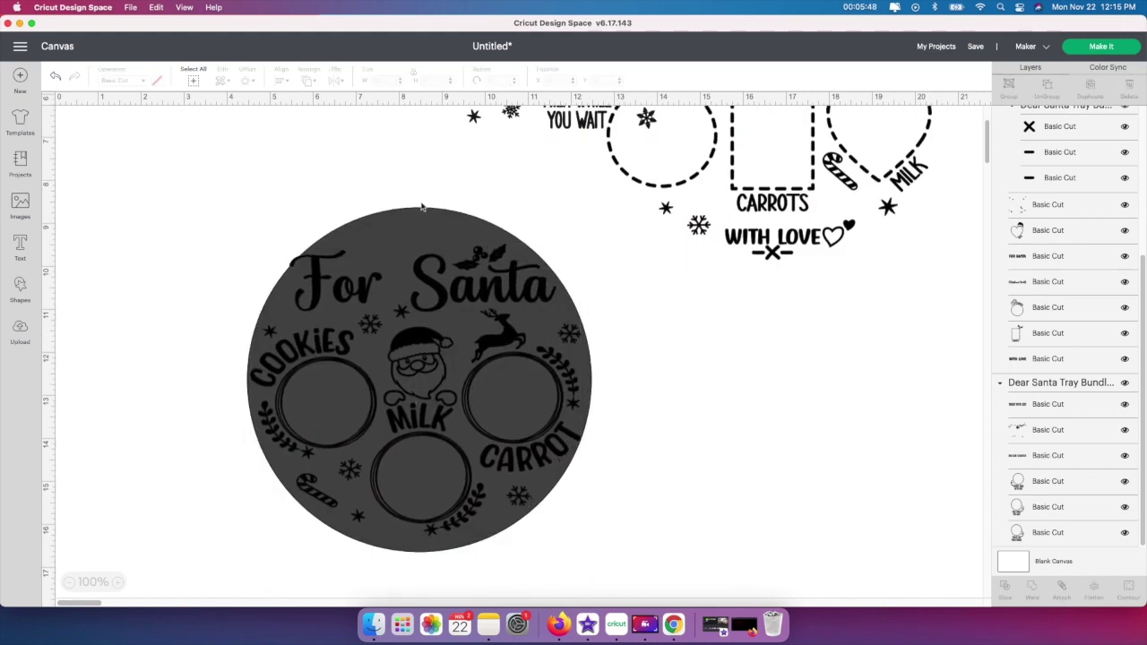
left_click(392, 341)
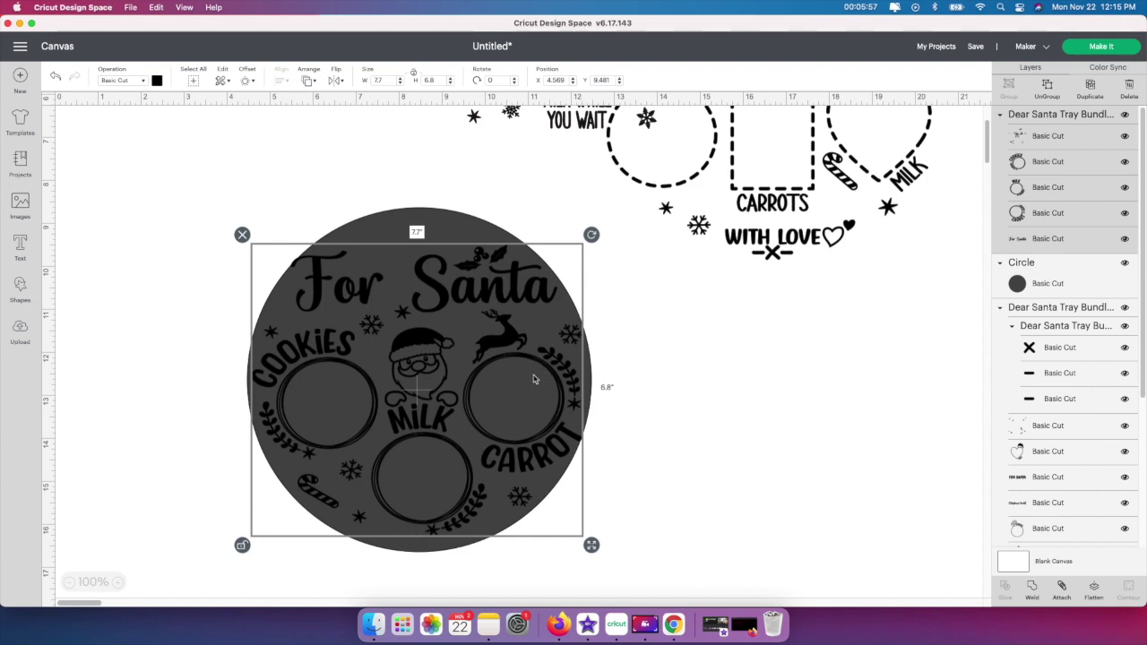
Step: Nudge the For Santa design into final alignment on the circle, and return it to the empty canvas area at upper left
left_click_drag(526, 376, 532, 375)
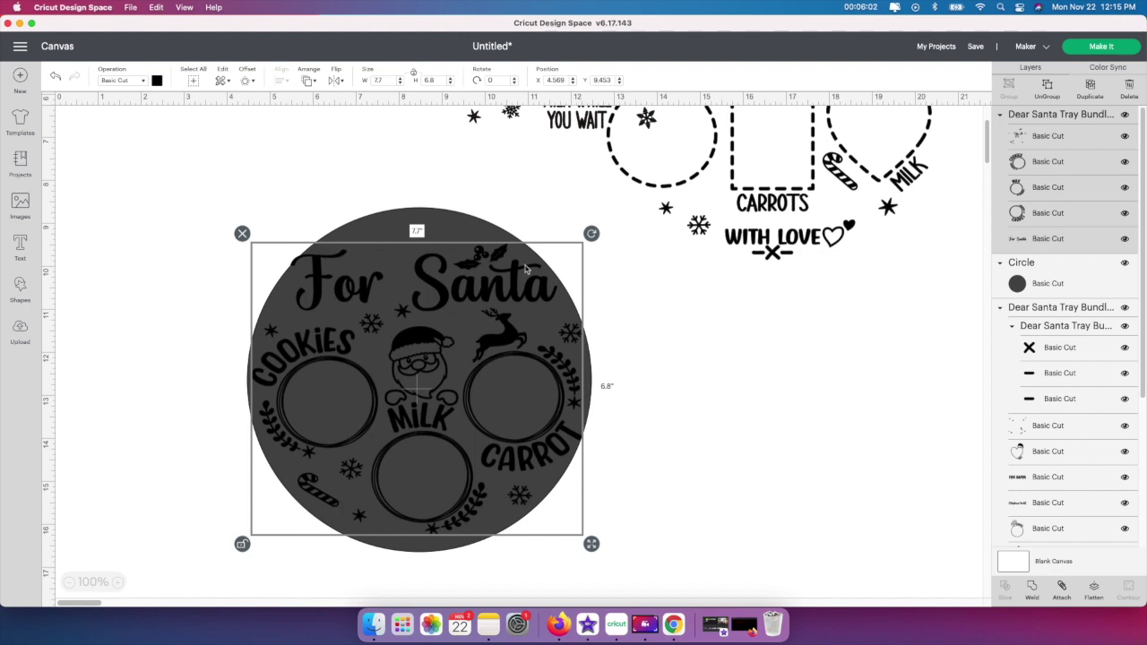
left_click(722, 420)
left_click_drag(492, 397, 296, 166)
Step: Move the circle clear of For Santa and center the Christmas treats design on it, in front, to check its fit
left_click_drag(402, 350, 562, 400)
left_click_drag(798, 120, 612, 443)
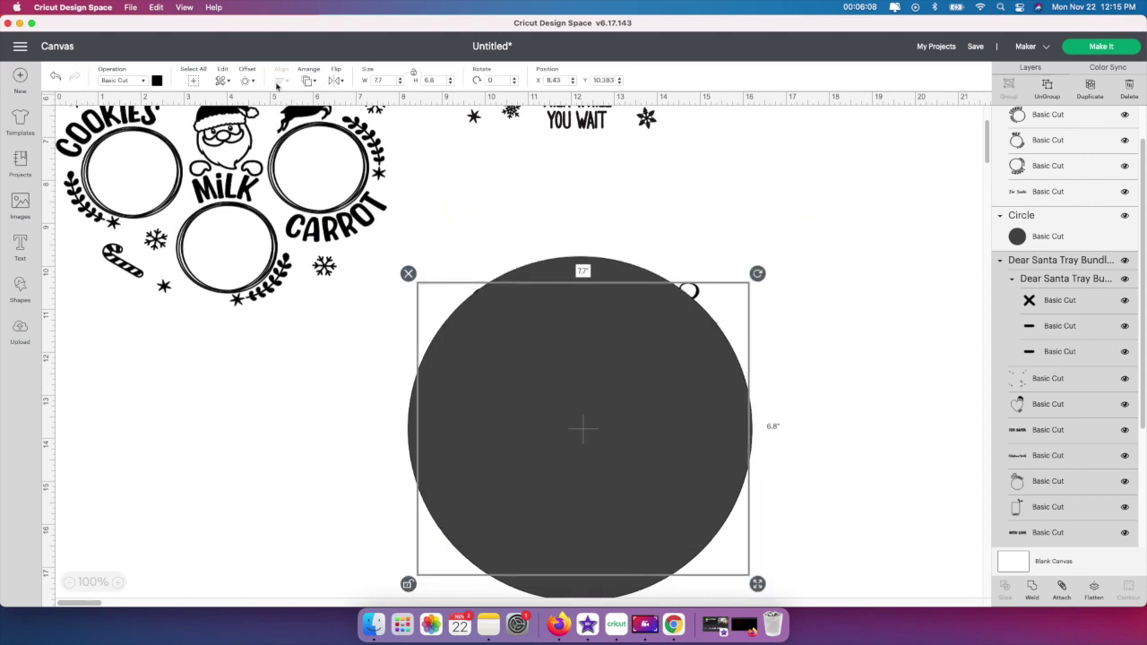
left_click(308, 81)
left_click(338, 125)
left_click_drag(613, 475, 619, 493)
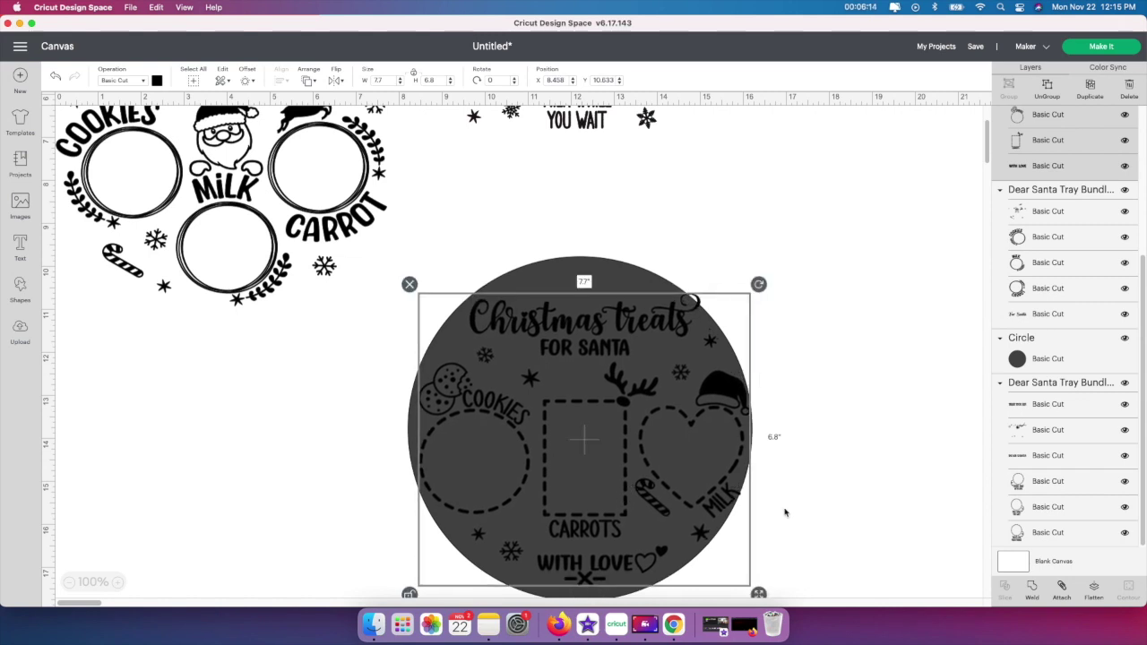
left_click(830, 522)
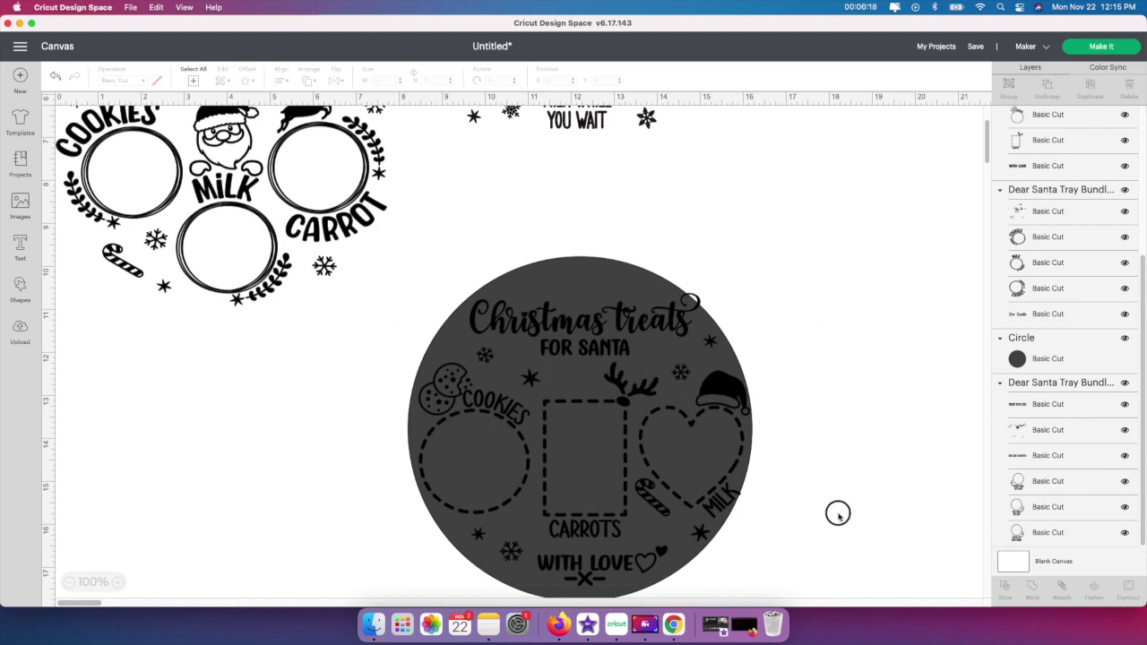
Step: Move the Christmas treats design off the circle and delete the circle template
left_click(652, 514)
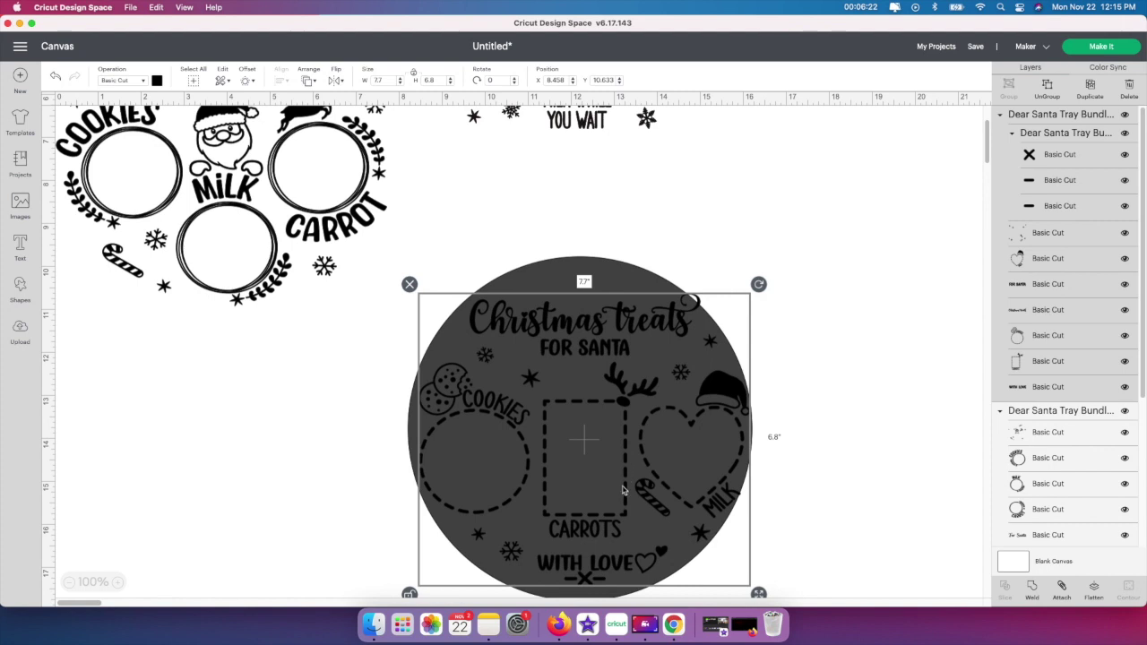
left_click_drag(572, 521, 720, 280)
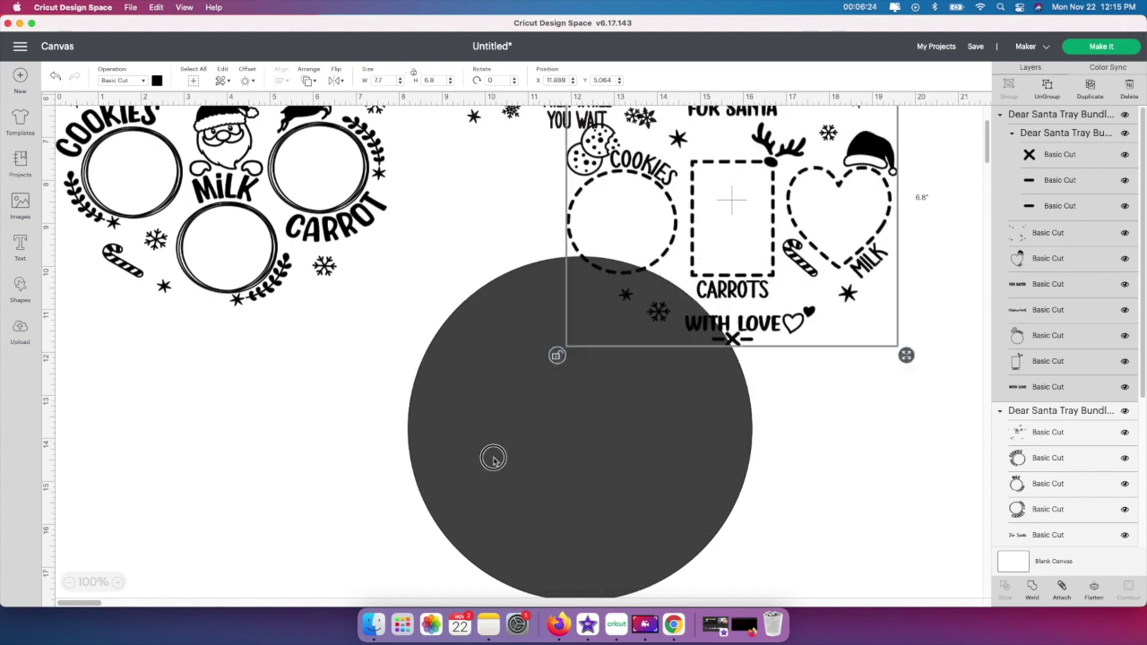
left_click(492, 458)
key("Delete")
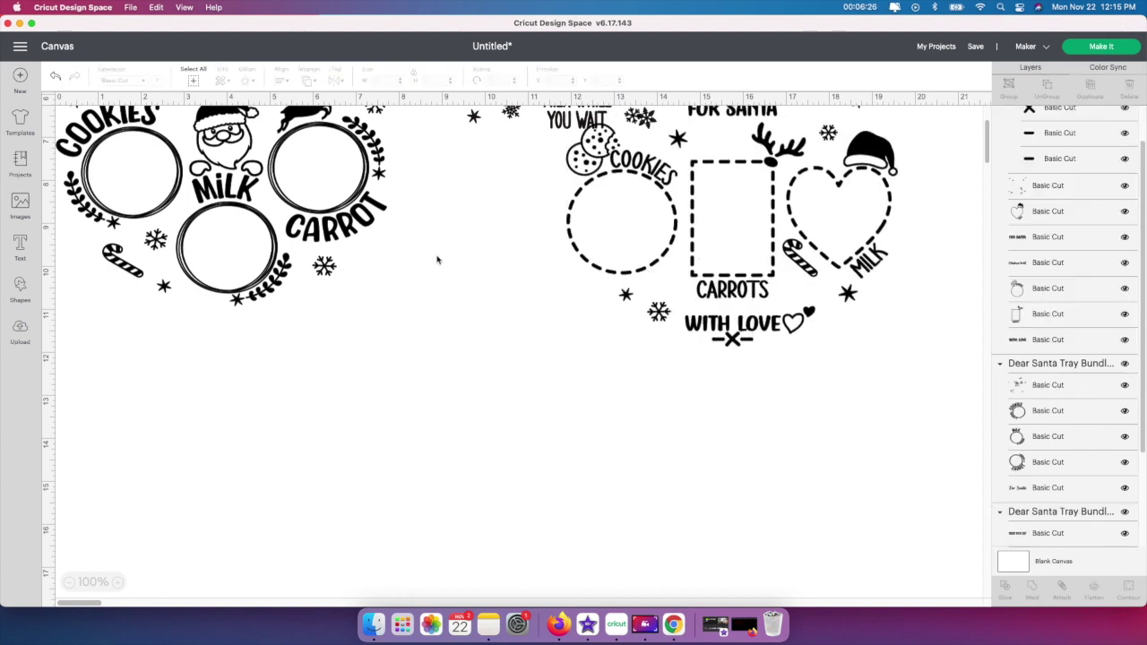
Step: Reposition the Christmas treats design beside For Santa and weld each of these two designs into a single piece
scroll(517, 435, "up", 5)
left_click_drag(699, 452, 553, 470)
left_click(261, 427)
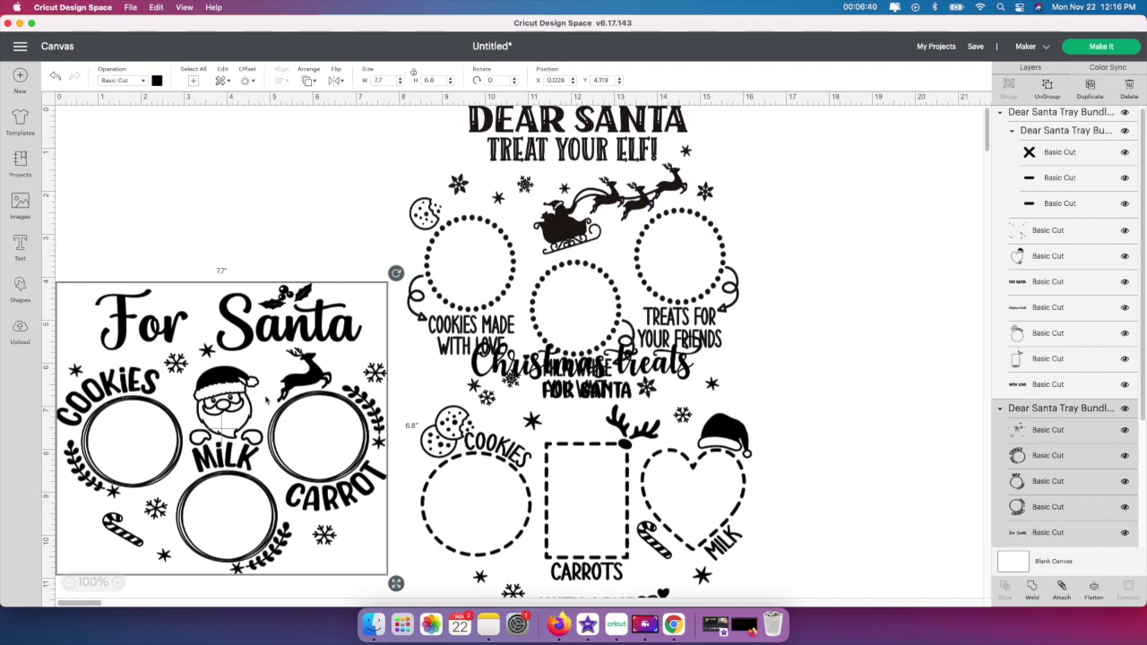
left_click(1034, 593)
left_click(528, 478)
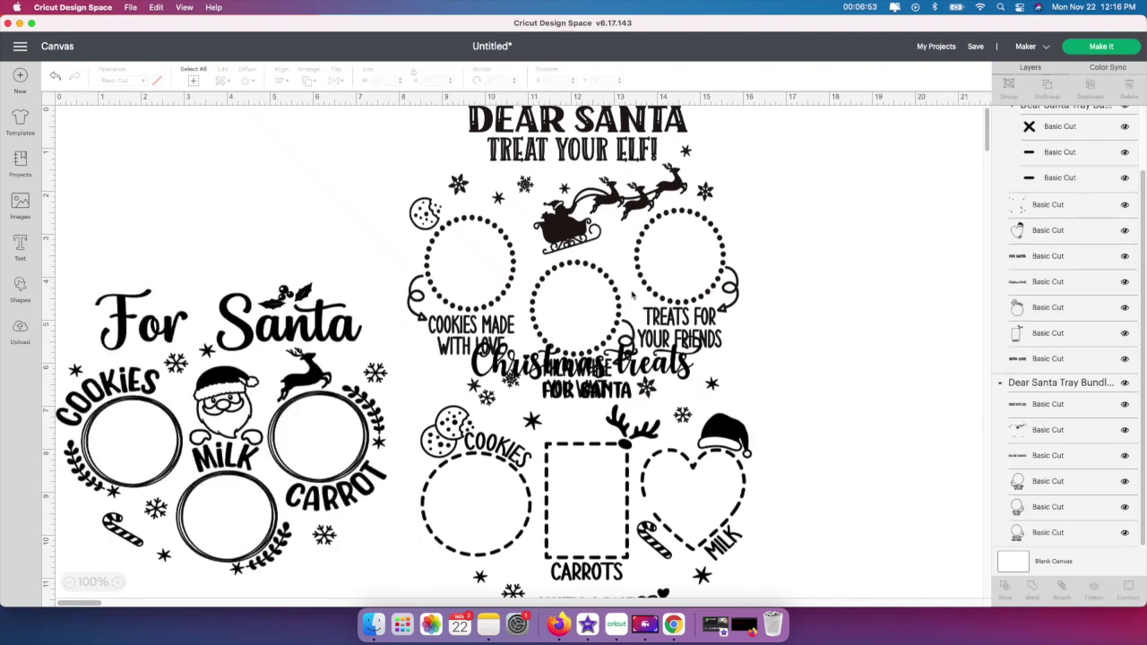
Step: Shift the Christmas treats design slightly down and weld the Treat Your Elf design into a single piece
left_click_drag(536, 254, 612, 254)
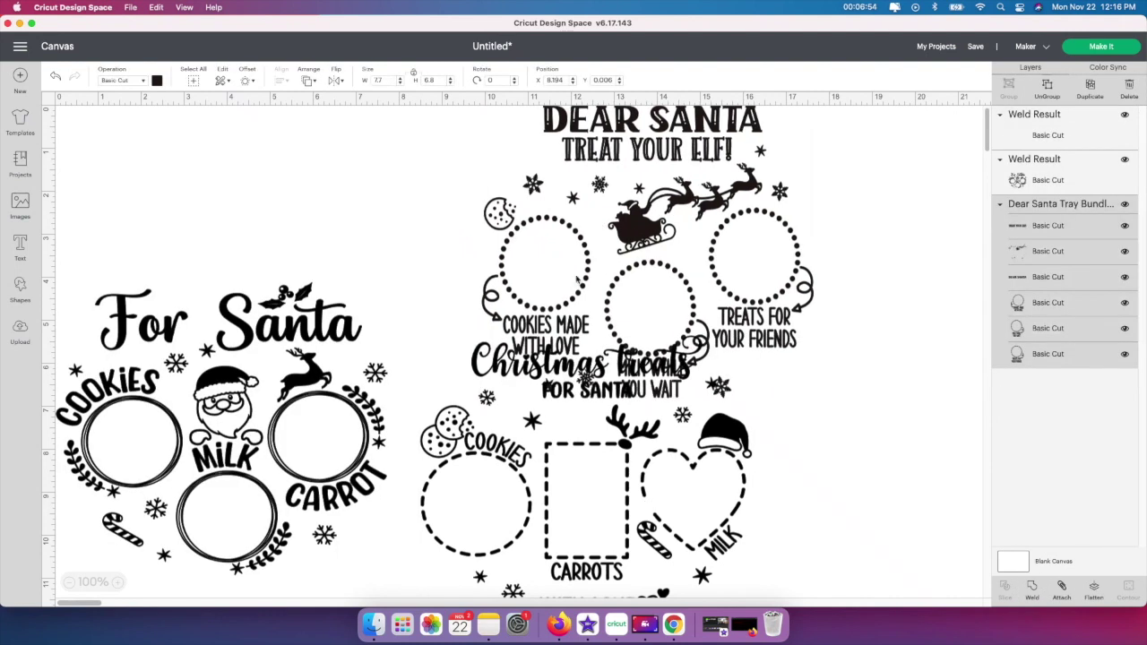
left_click(527, 455)
key("super+z")
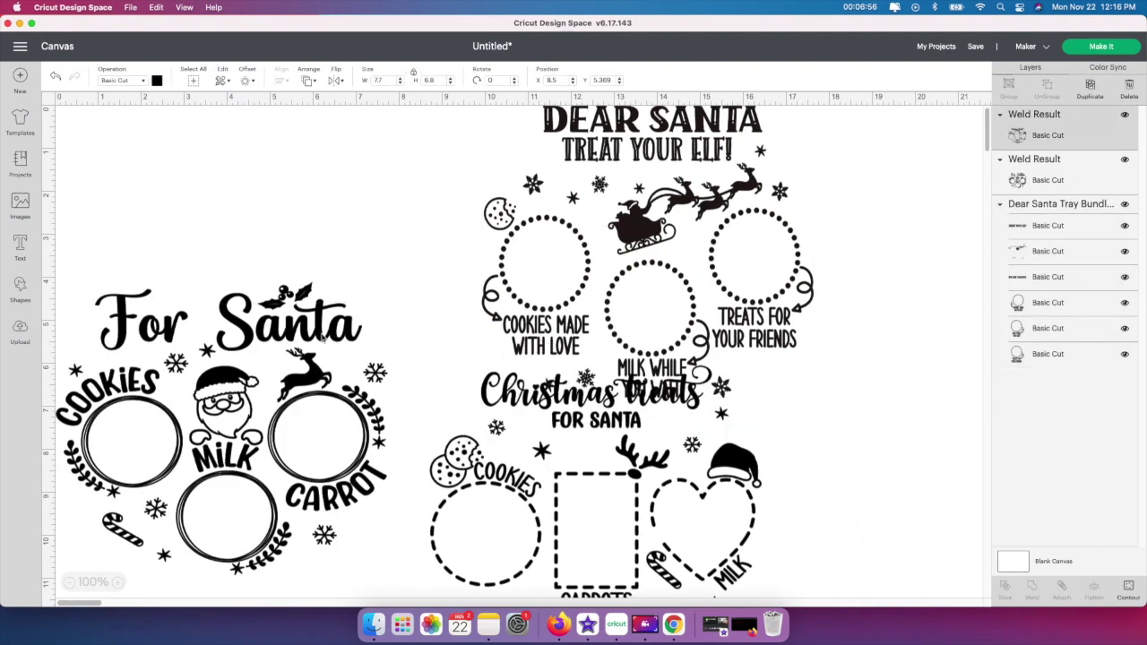
key("super+z")
key("super+z")
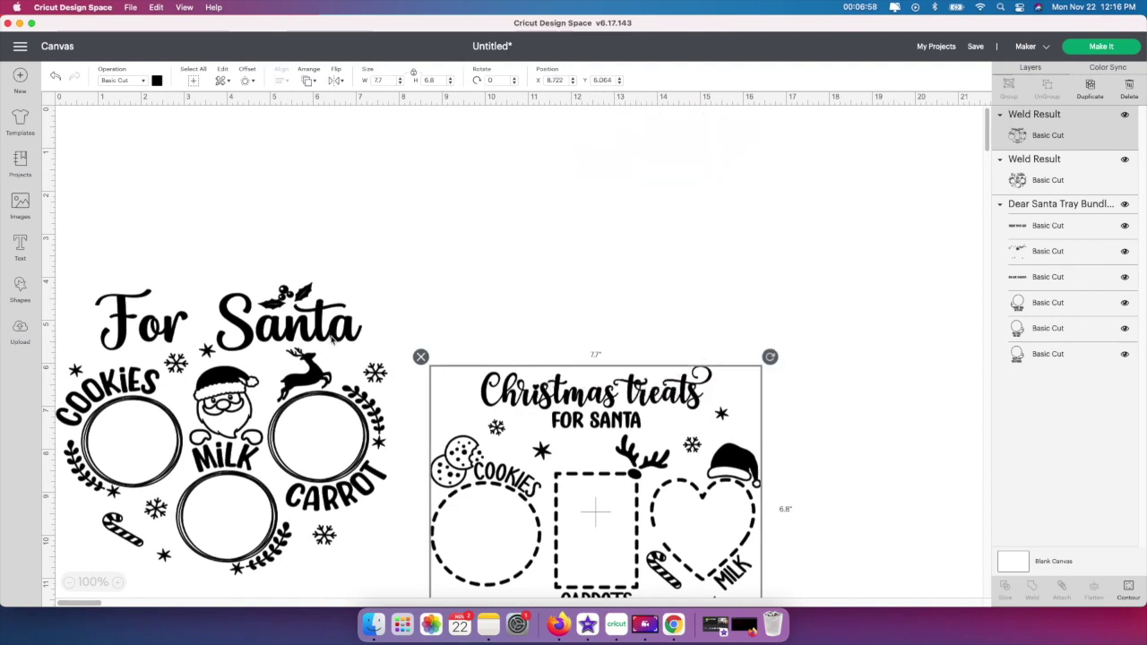
key("super+z")
key("super+shift+z")
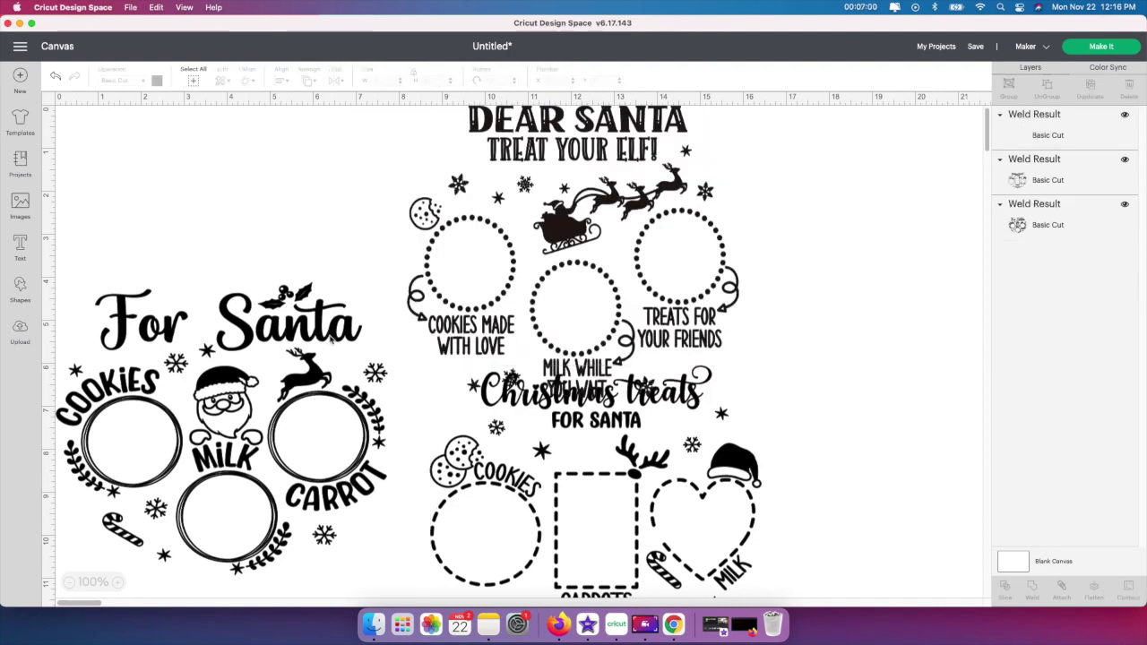
Step: Space out the welded designs, with For Santa higher, Treat Your Elf slightly right and Christmas treats below it without overlap
left_click(313, 325)
left_click_drag(313, 324, 322, 203)
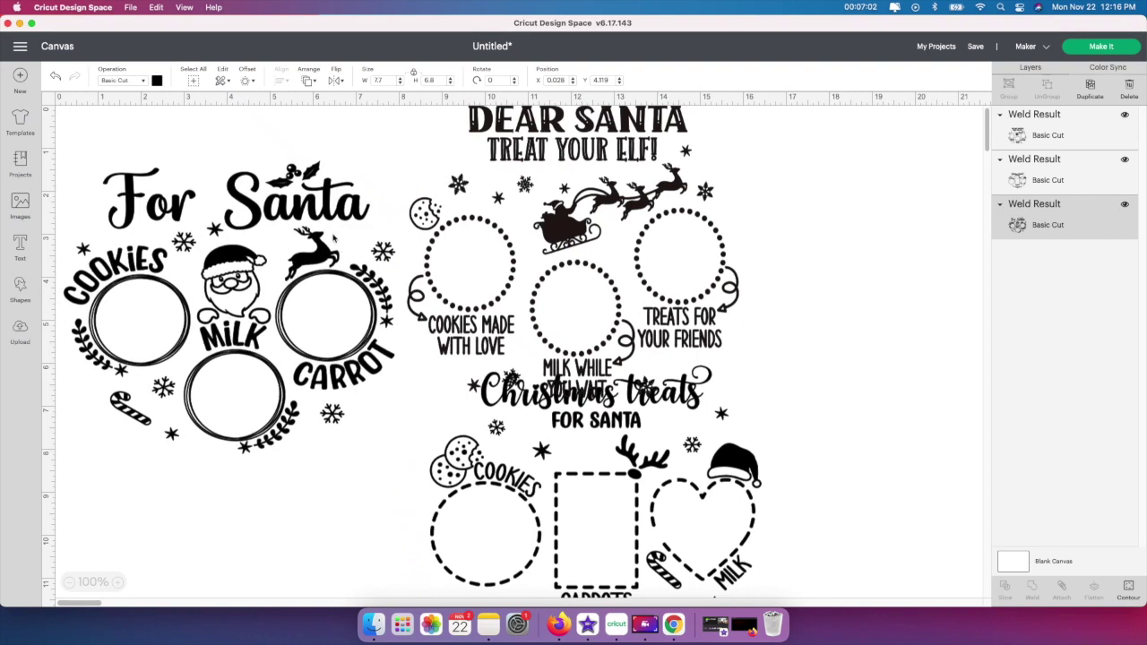
left_click_drag(630, 261, 646, 260)
left_click_drag(616, 449, 599, 566)
key("super+z")
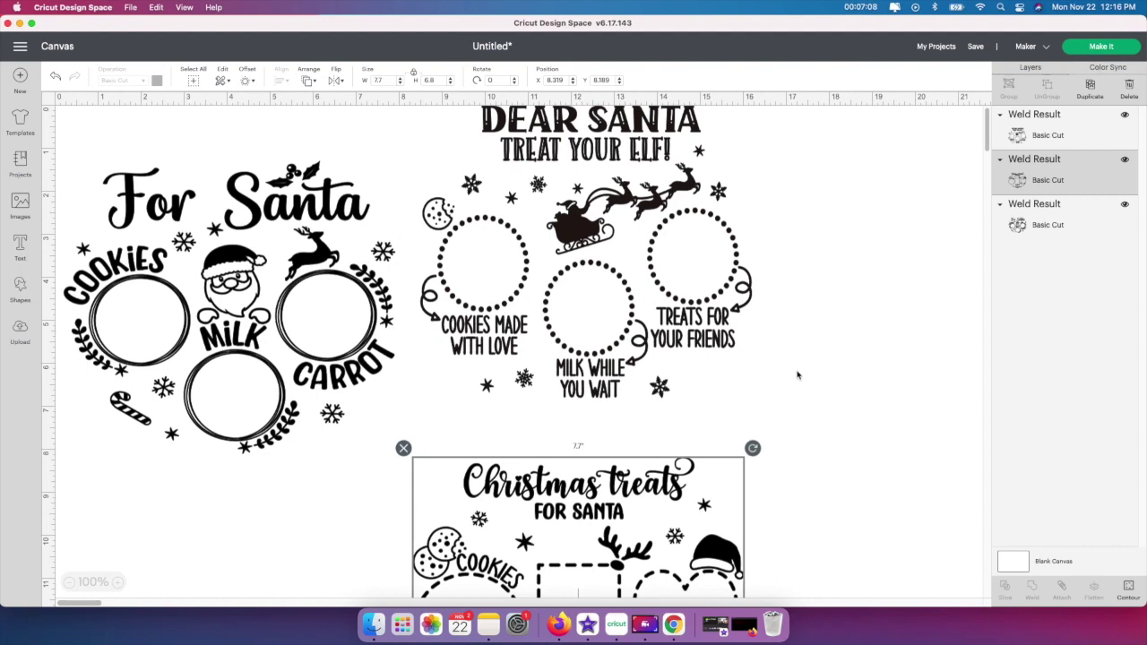
left_click(413, 280)
Step: Send the project to mat preparation, set the first mat's material size to 12 in x 24 in, and review its layout
left_click(1111, 47)
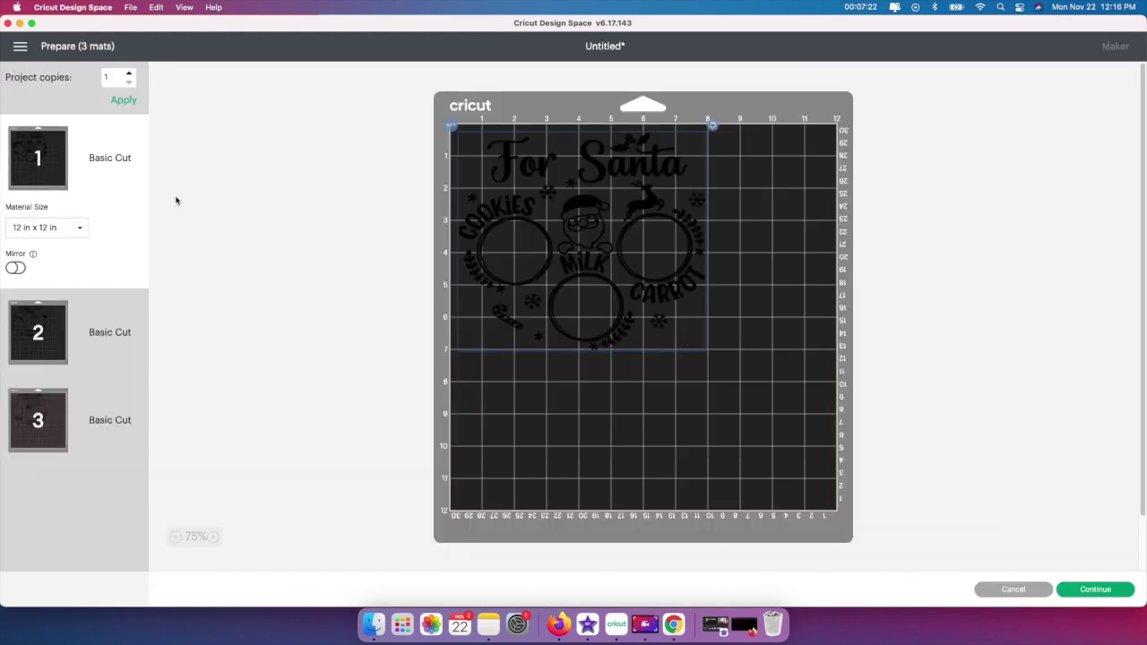
left_click(79, 229)
left_click(45, 407)
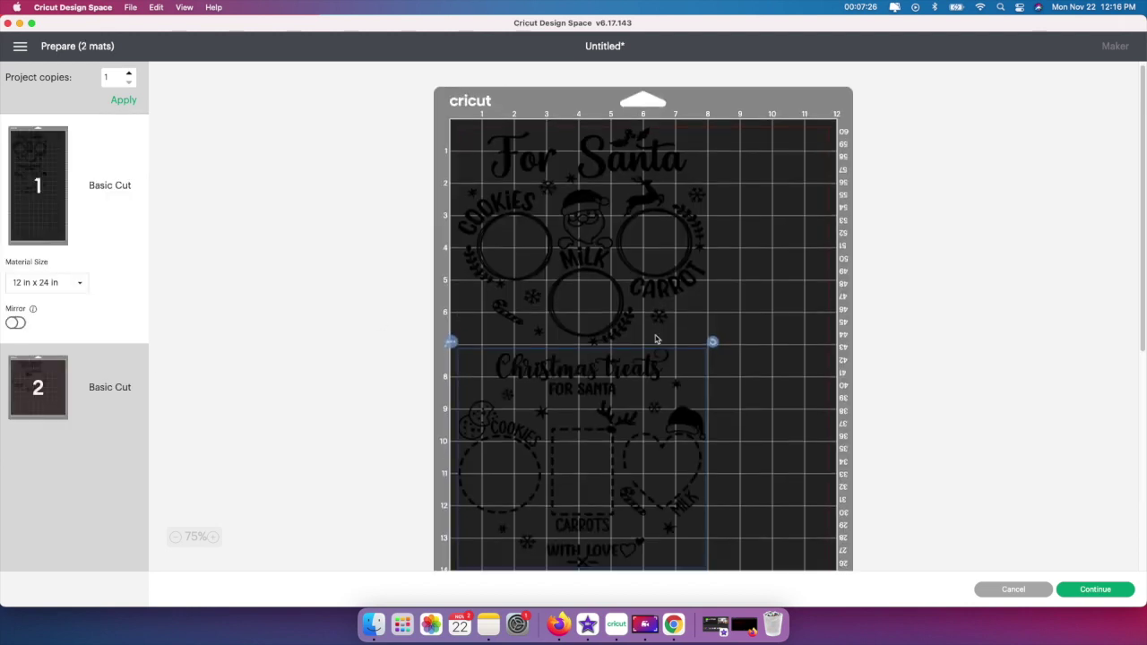
scroll(655, 385, "down", 3)
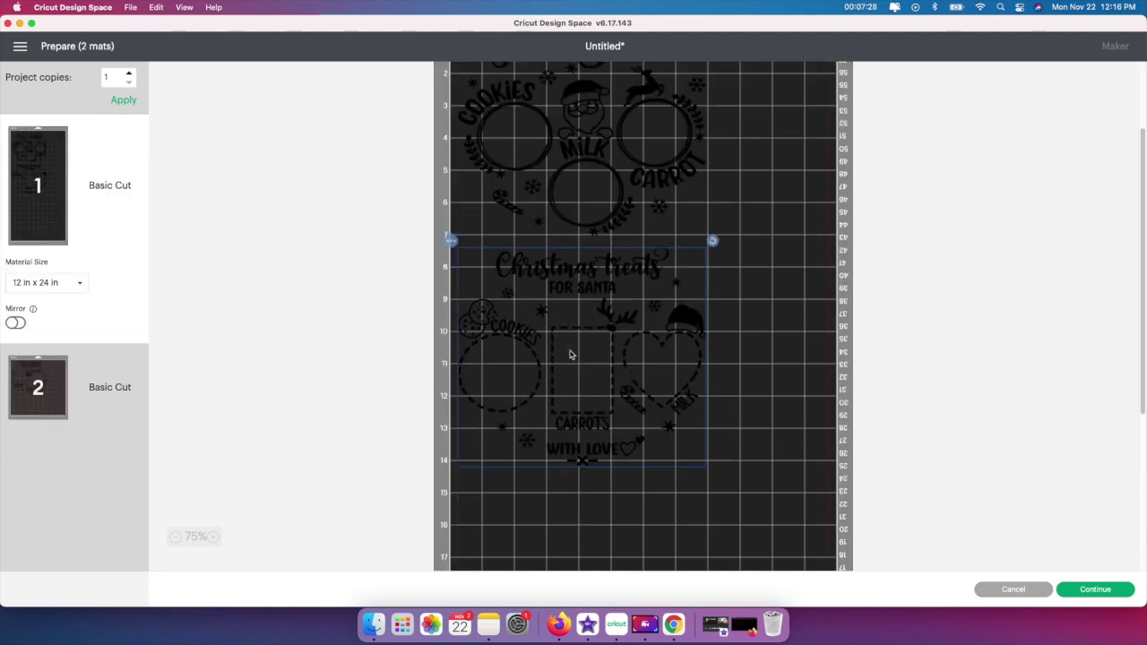
scroll(582, 368, "up", 1)
scroll(592, 381, "up", 3)
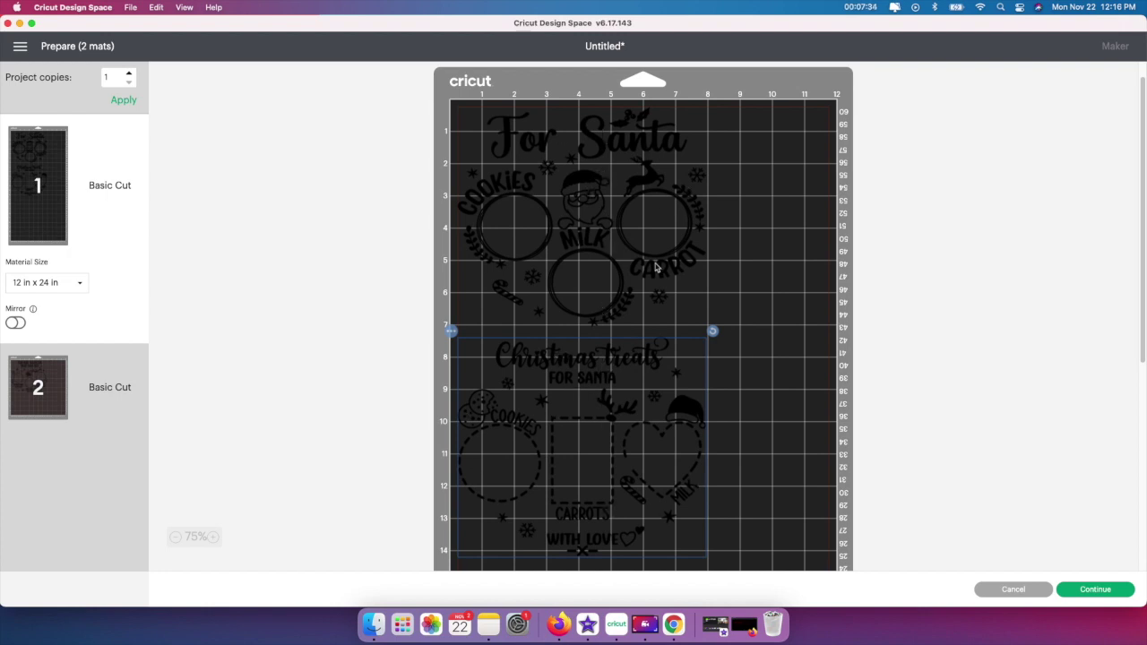
Step: Continue to the cut settings and choose Stencil Vinyl as the base material with More pressure
left_click(1090, 588)
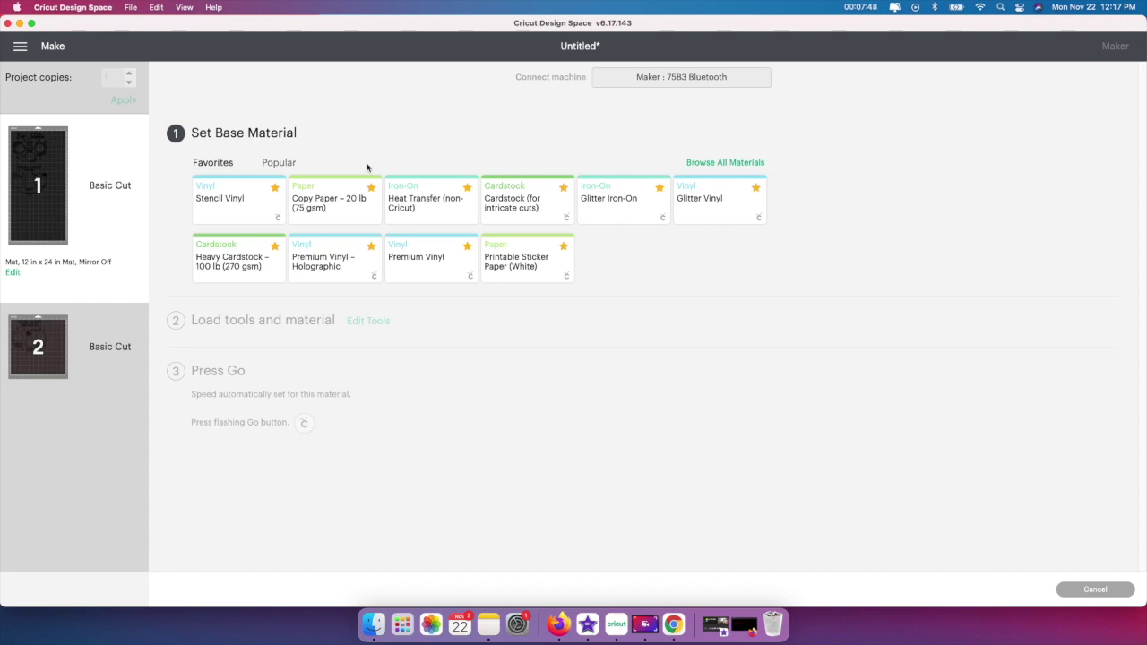
left_click(261, 195)
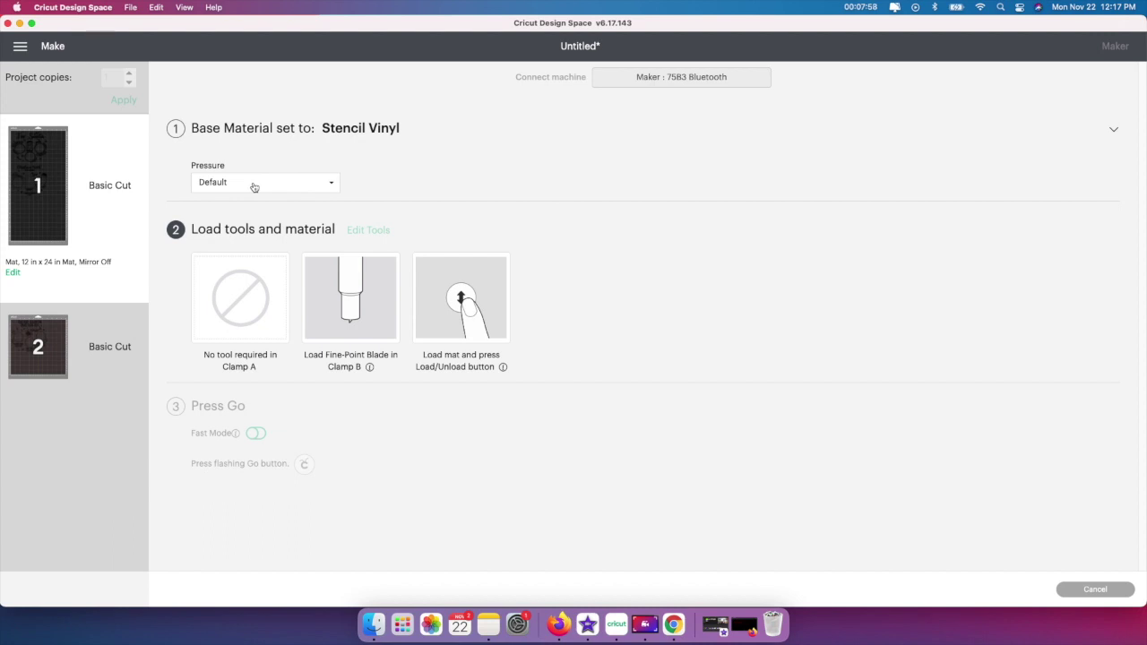
left_click(254, 183)
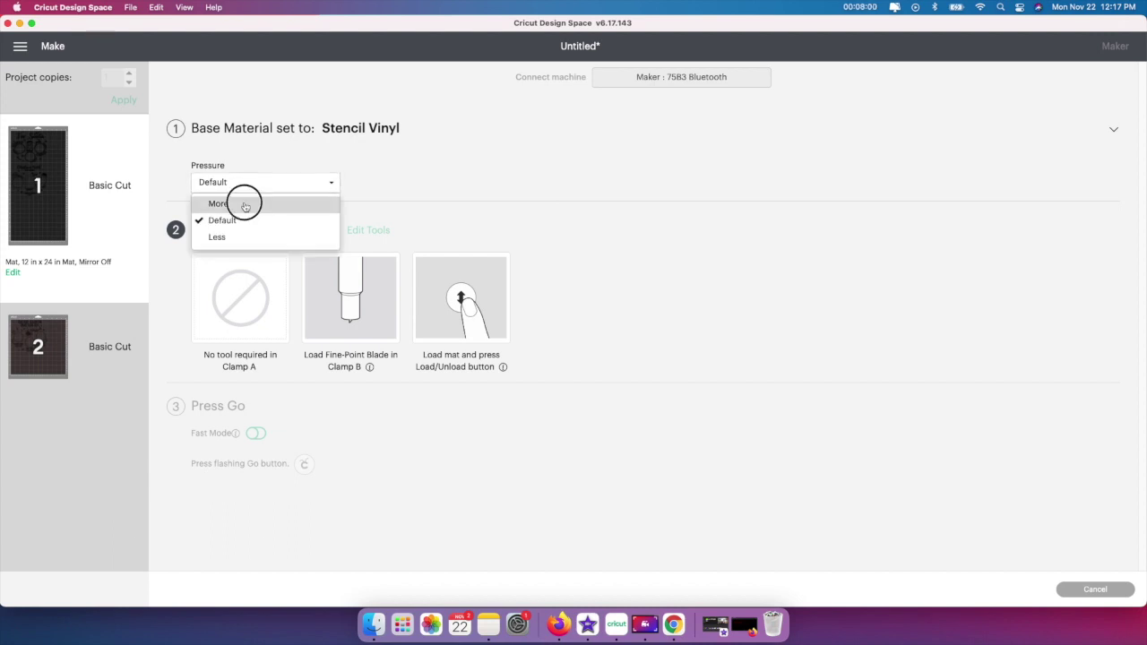
left_click(244, 199)
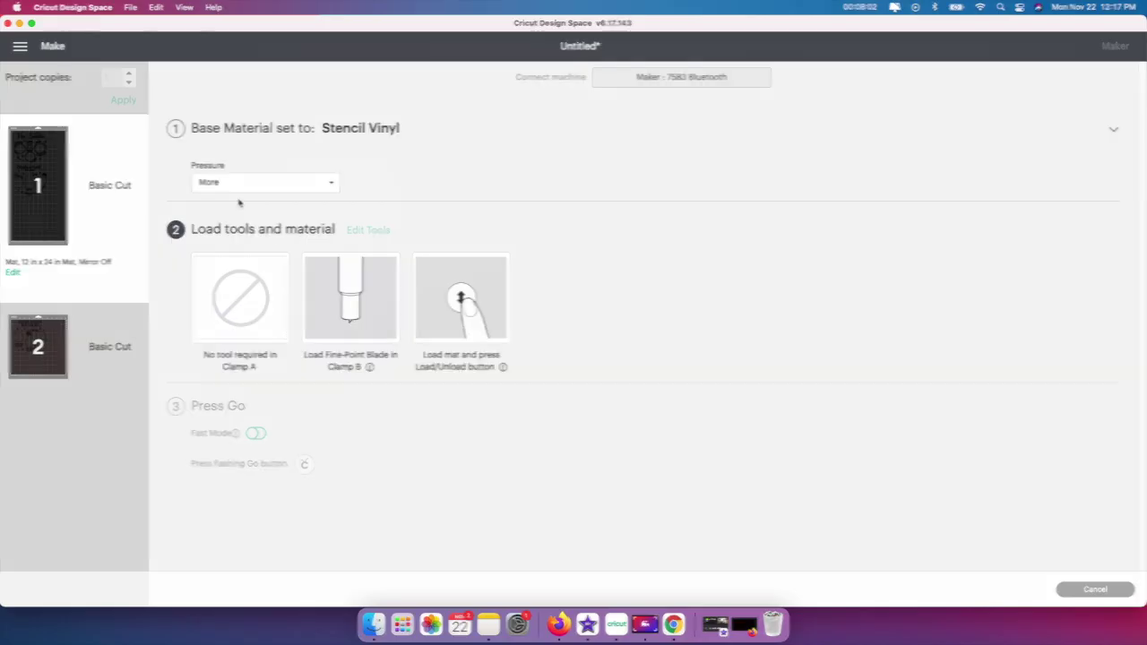